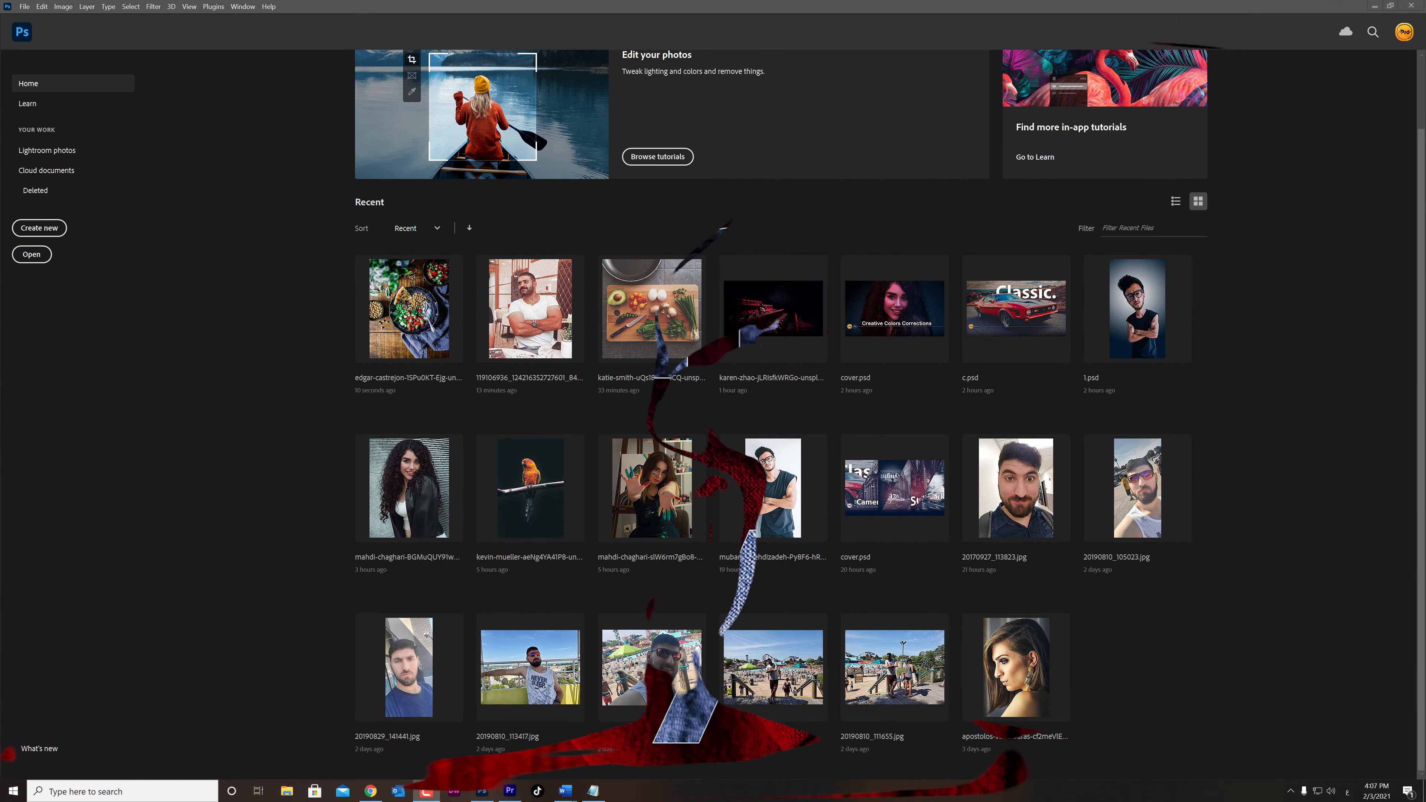
Step: Open the most recent photo, edgar-castrejon's food bowl image, and fit it on screen
left_click(409, 308)
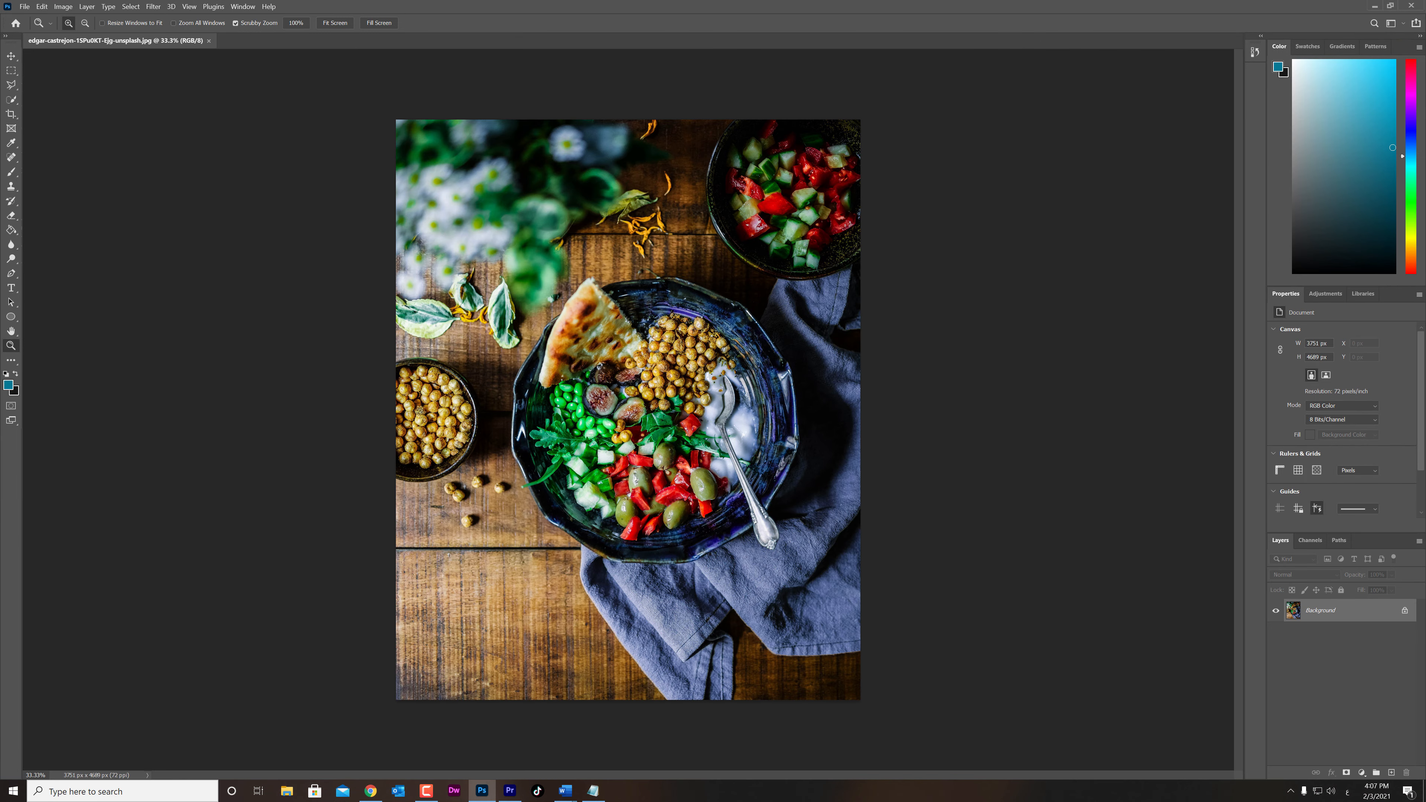
key("v")
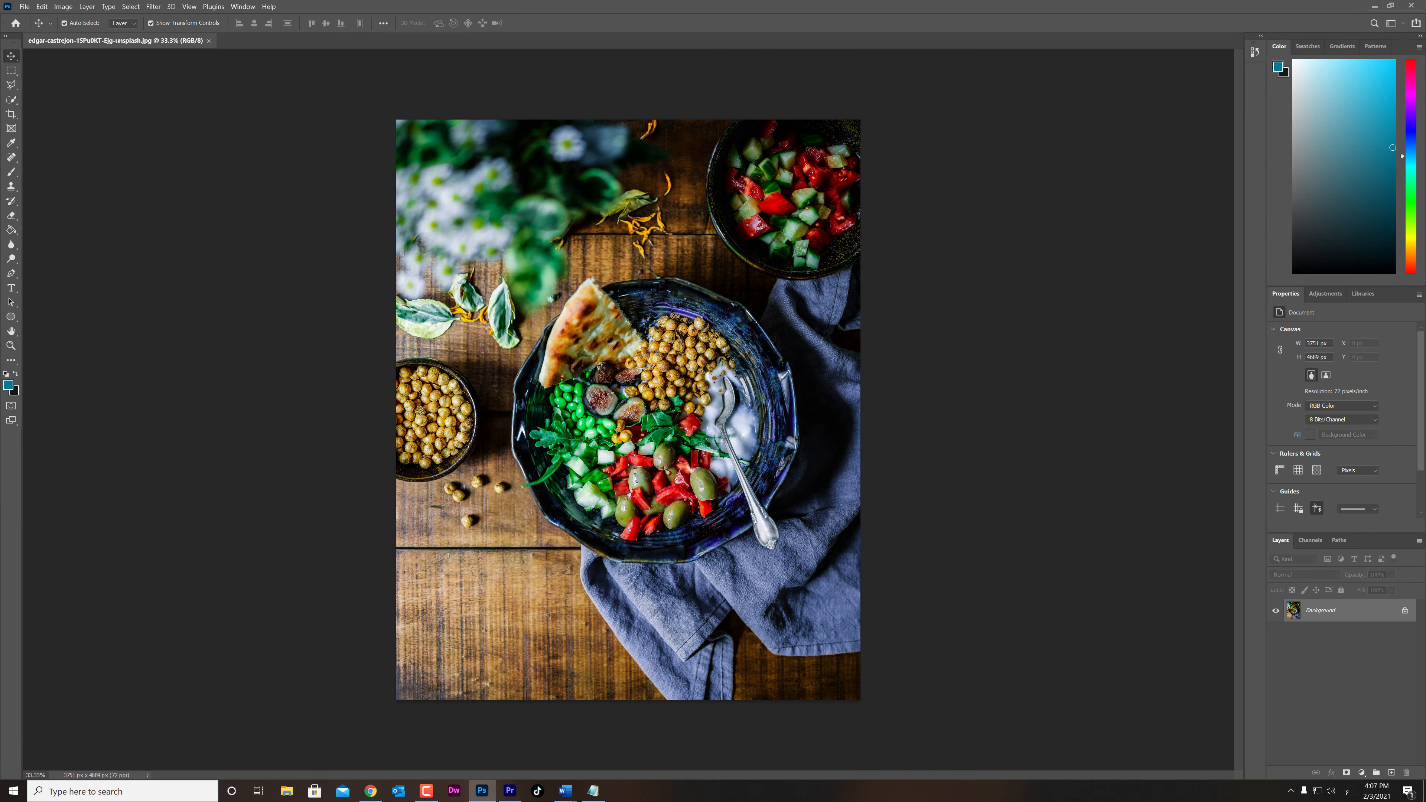
key("z")
key("ctrl+0")
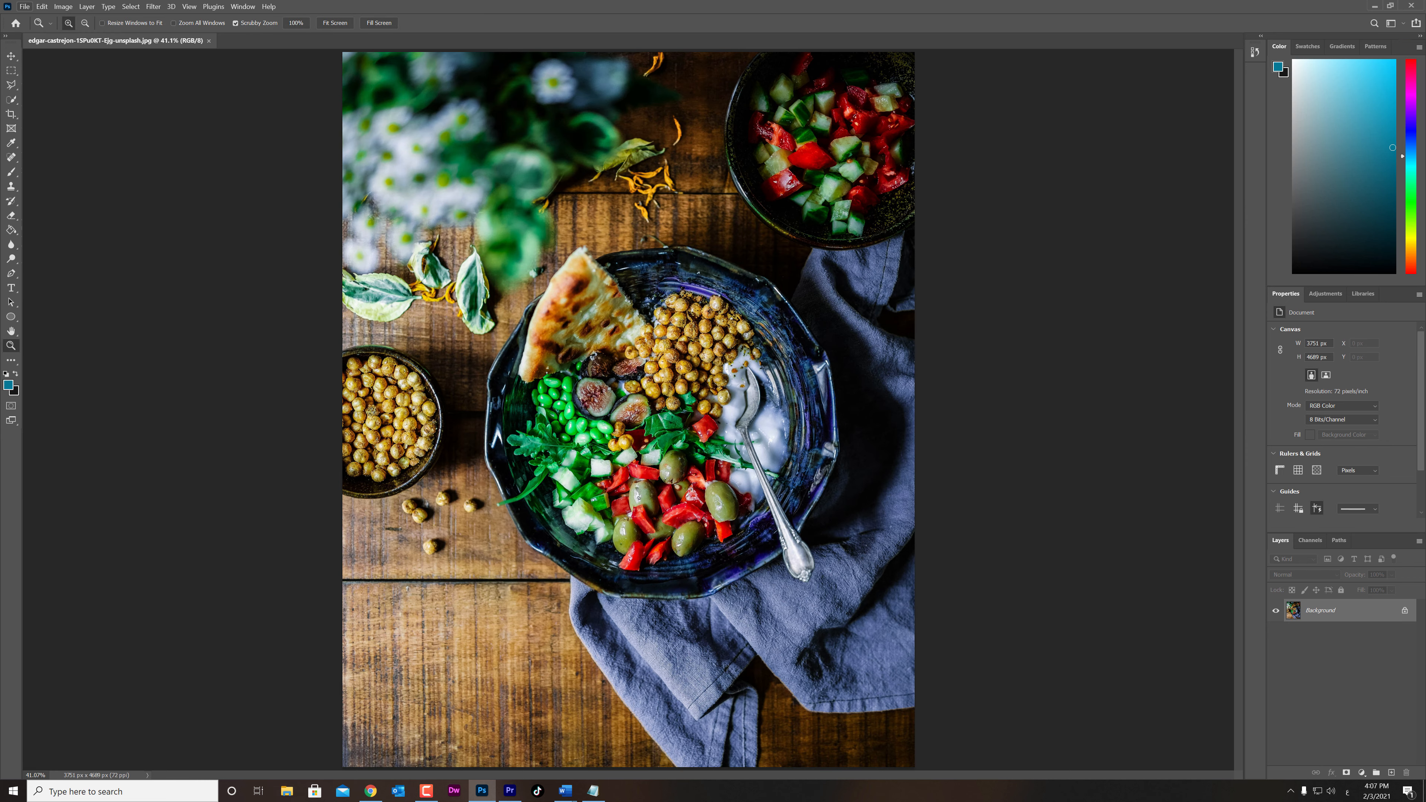
Step: Create a new 2160 x 3840 px document at 300 ppi with a white background
left_click(24, 6)
left_click(35, 19)
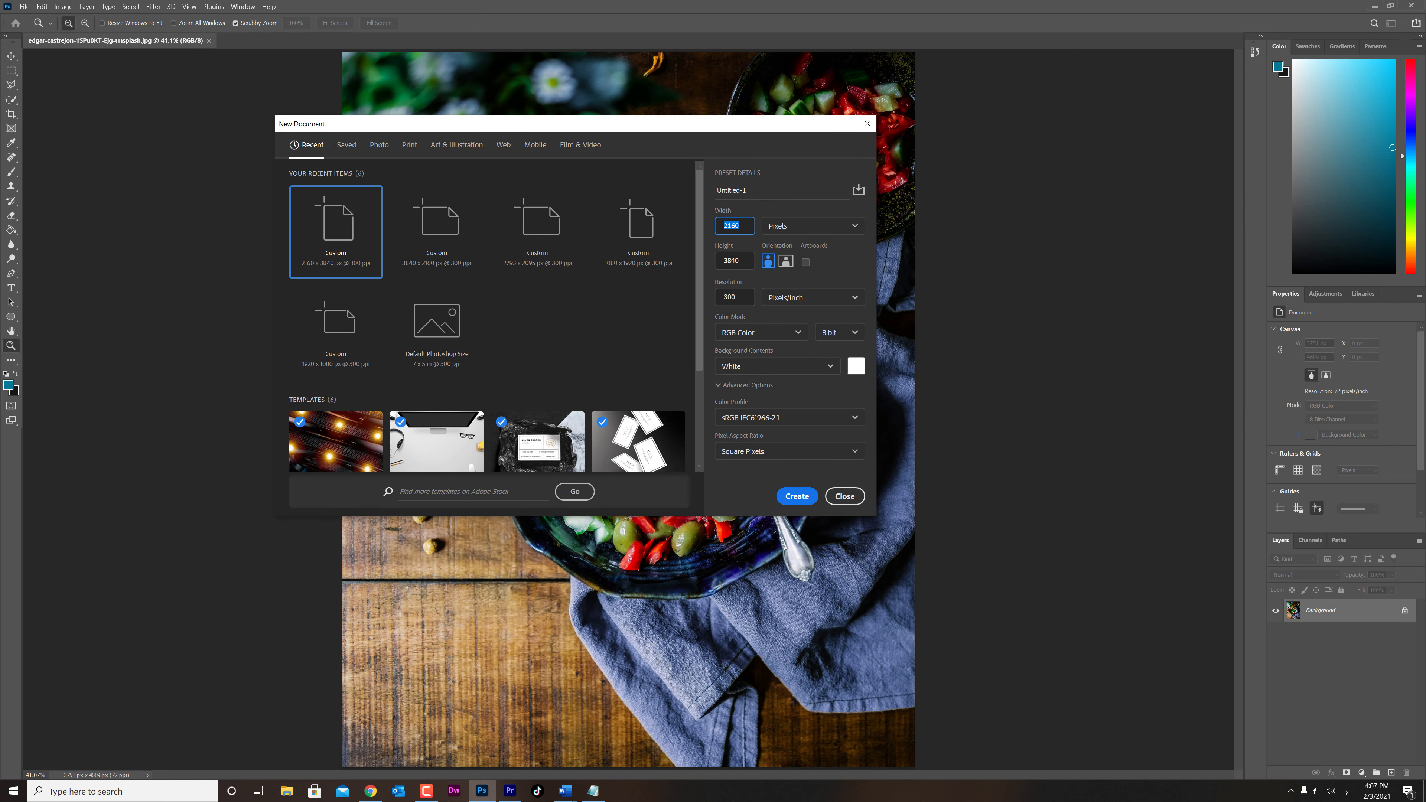
key("Return")
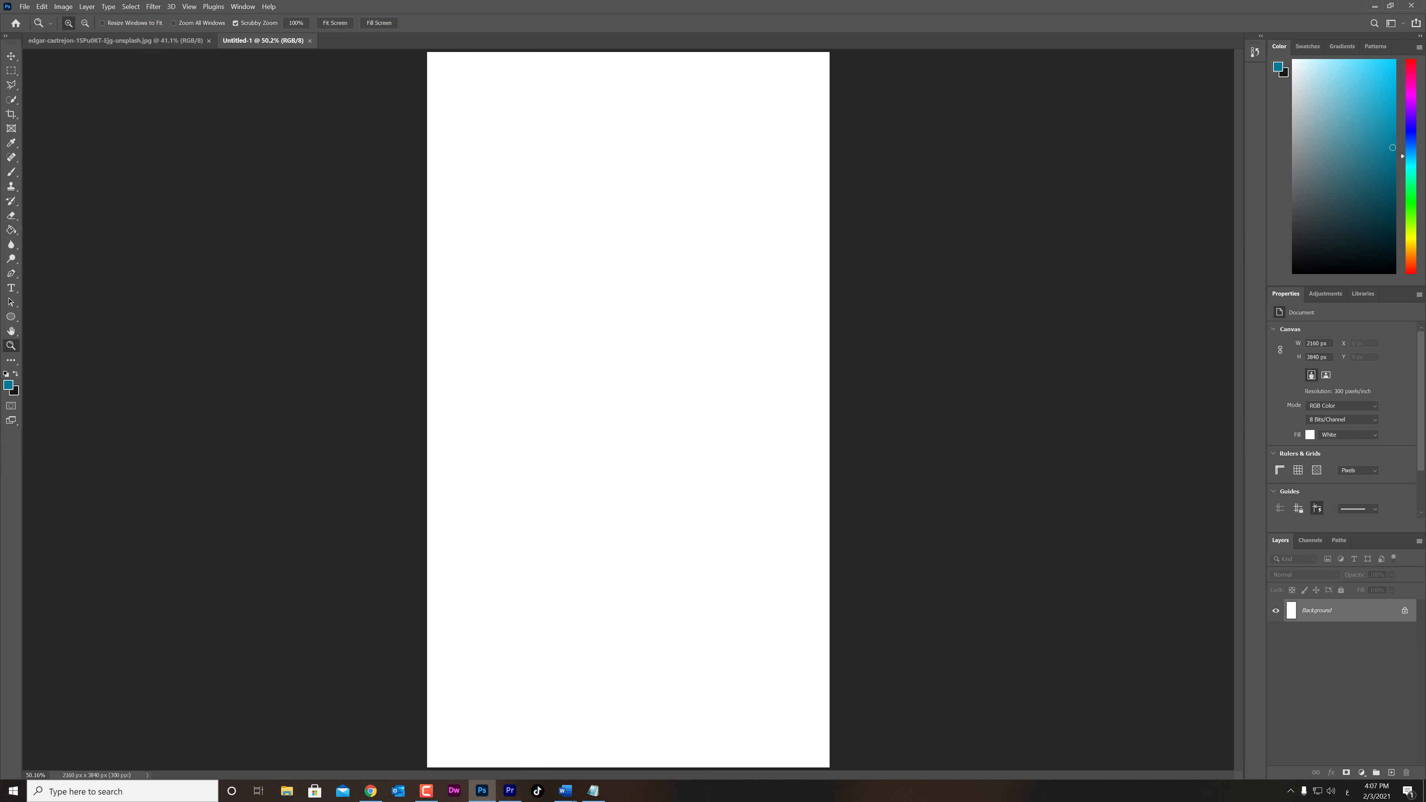
Step: Copy the food bowl photo into the new portrait document and shift it to cover the whole canvas
left_click(158, 40)
left_click_drag(1308, 610, 494, 194)
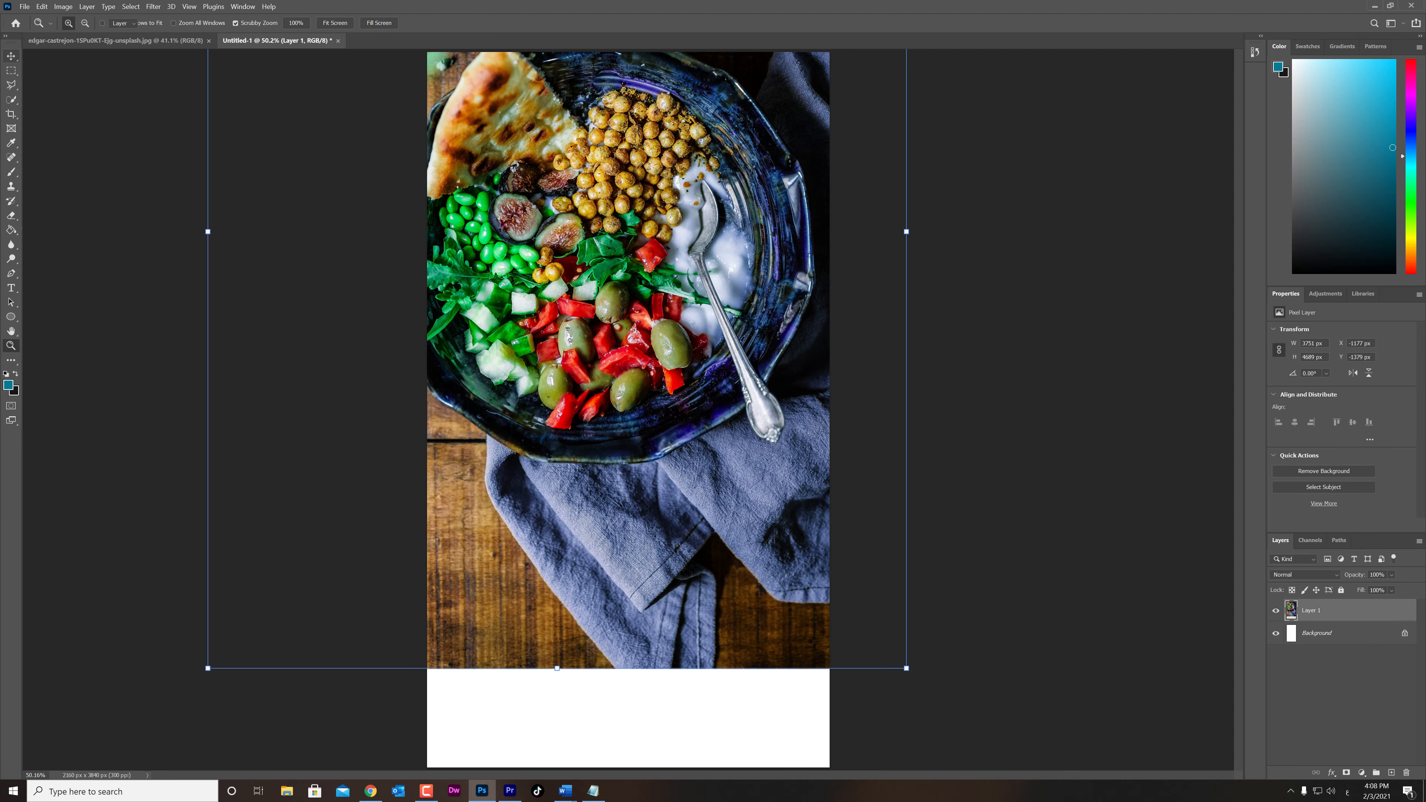
left_click_drag(682, 130, 697, 364)
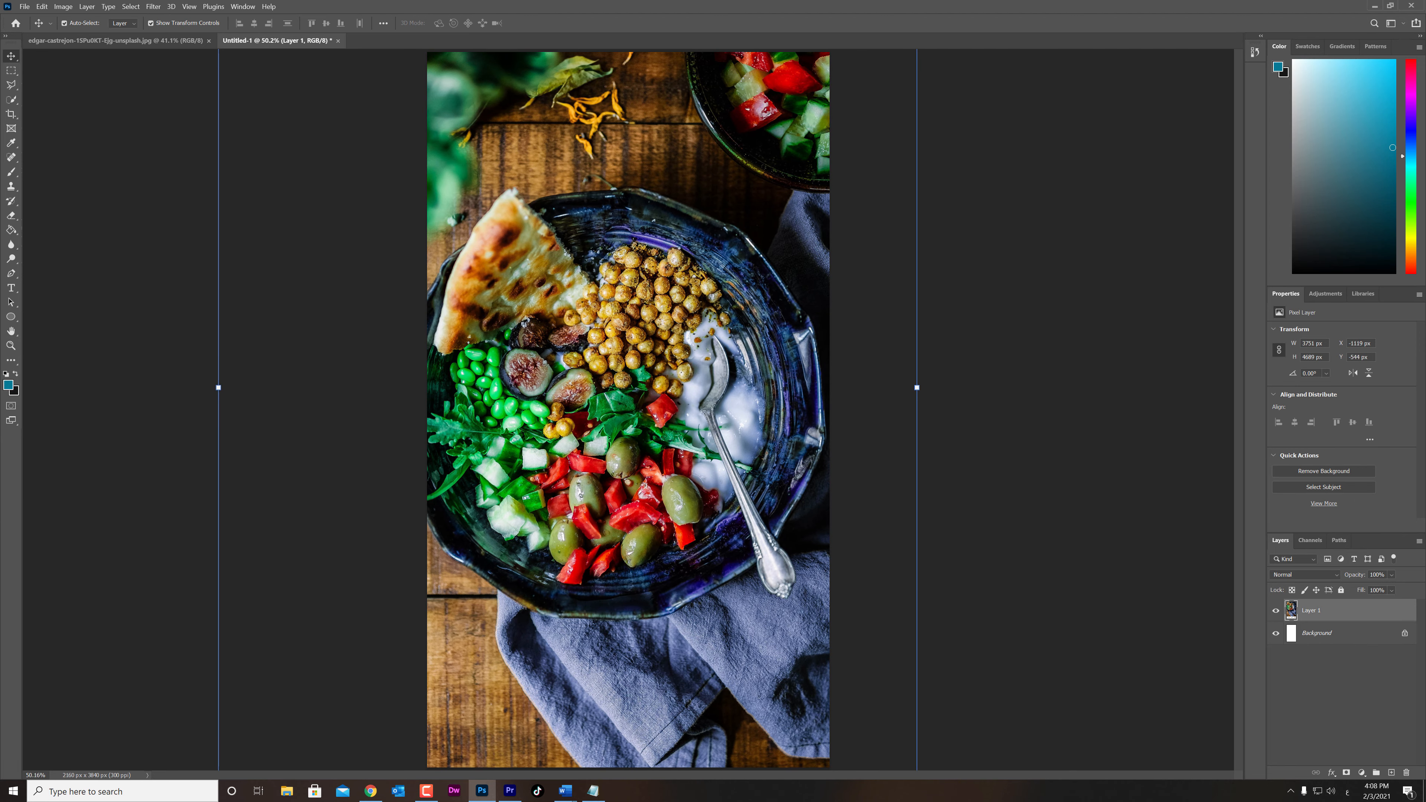
Step: Scale the photo layer proportionally to about 82% so it matches the canvas height, with the bowl centred horizontally
key("ctrl+minus")
key("ctrl+minus")
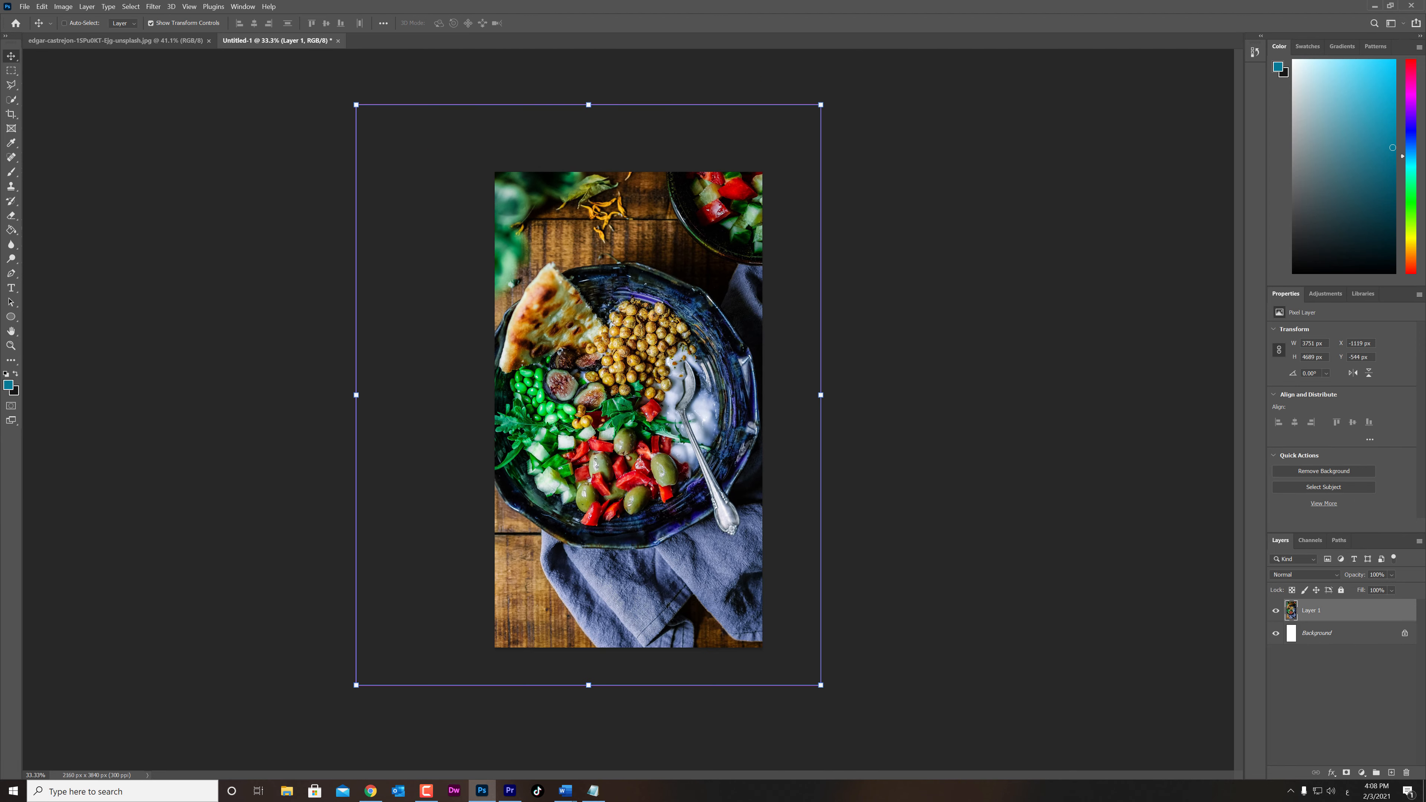
left_click_drag(821, 395, 762, 395)
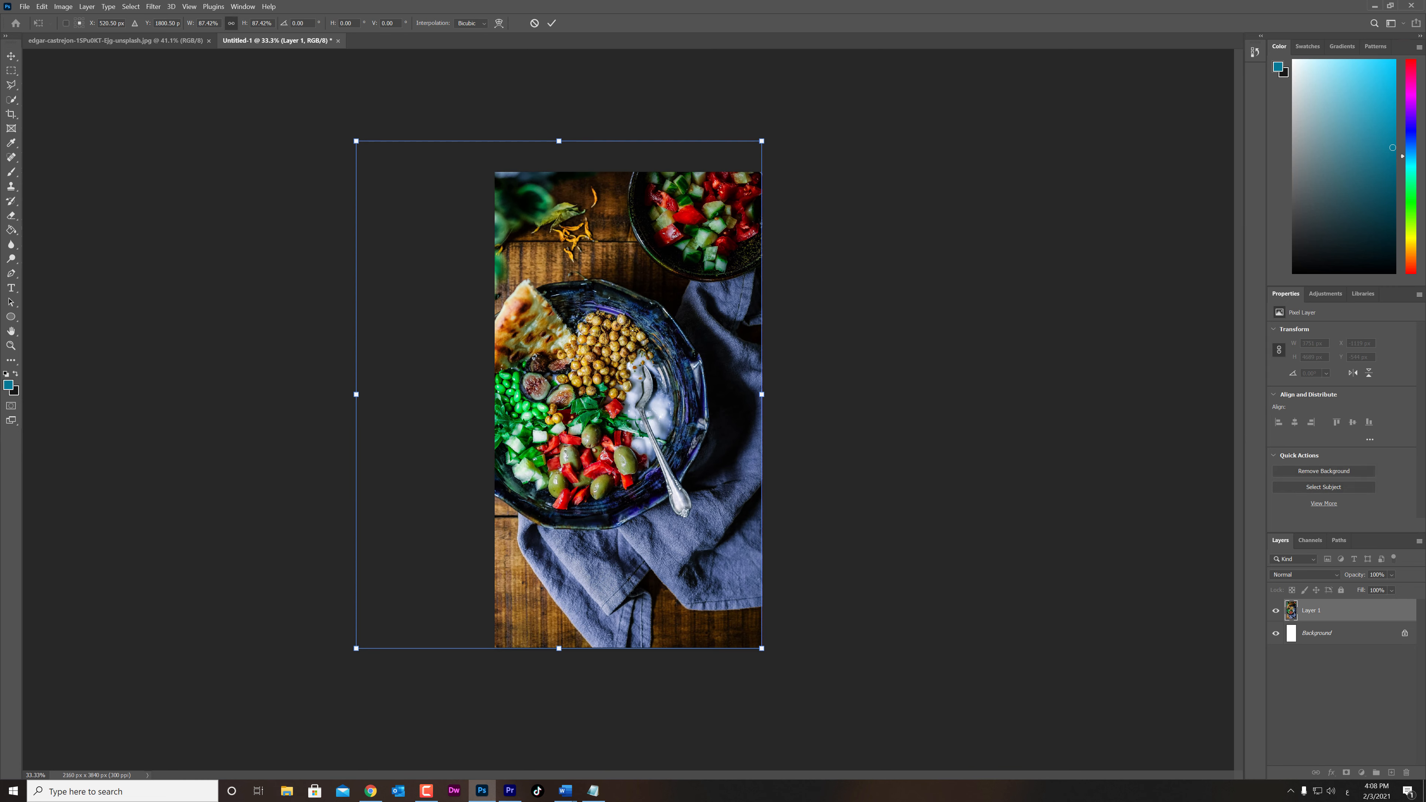
left_click_drag(621, 356, 629, 374)
left_click_drag(566, 157, 566, 172)
left_click_drag(566, 663, 567, 647)
left_click_drag(611, 538, 645, 531)
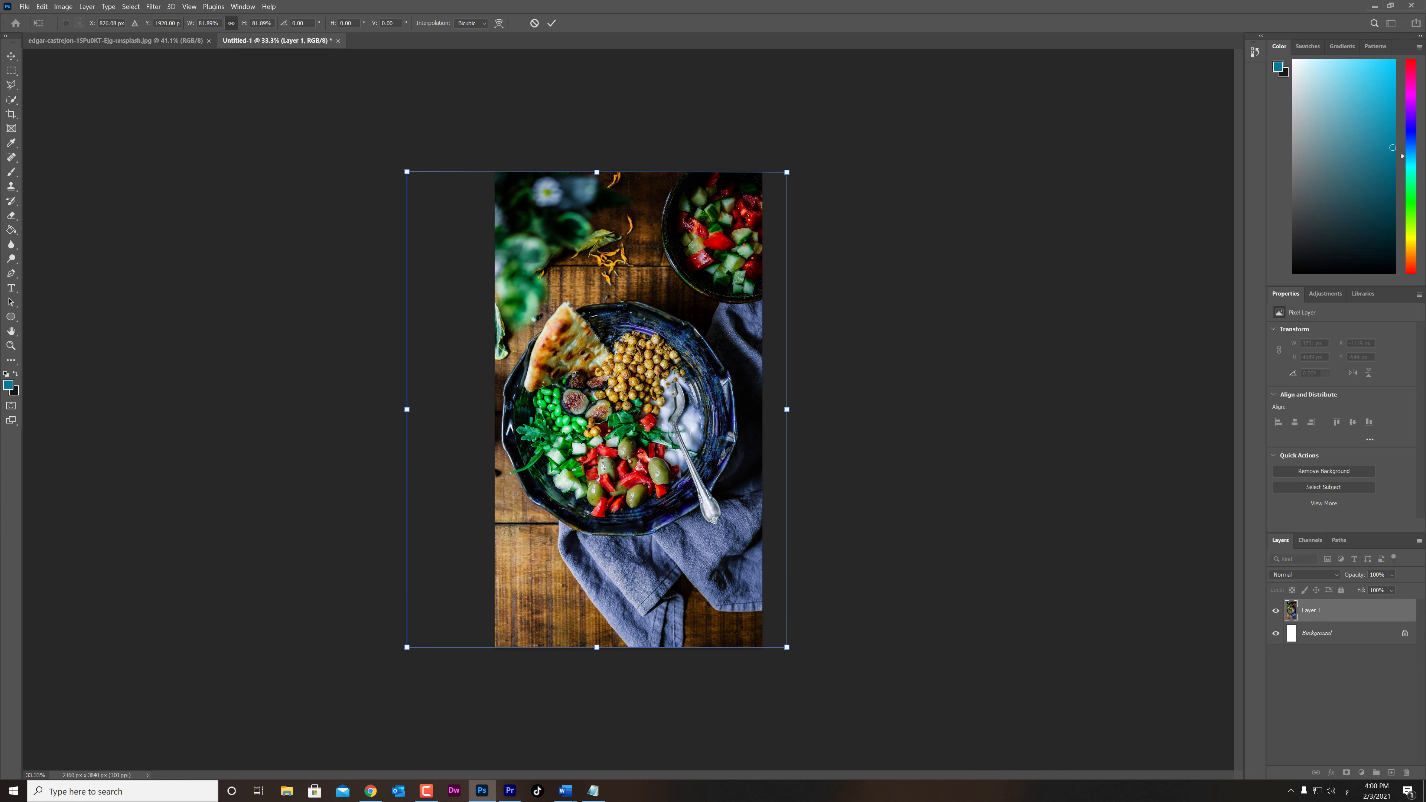
key("Return")
left_click(820, 360)
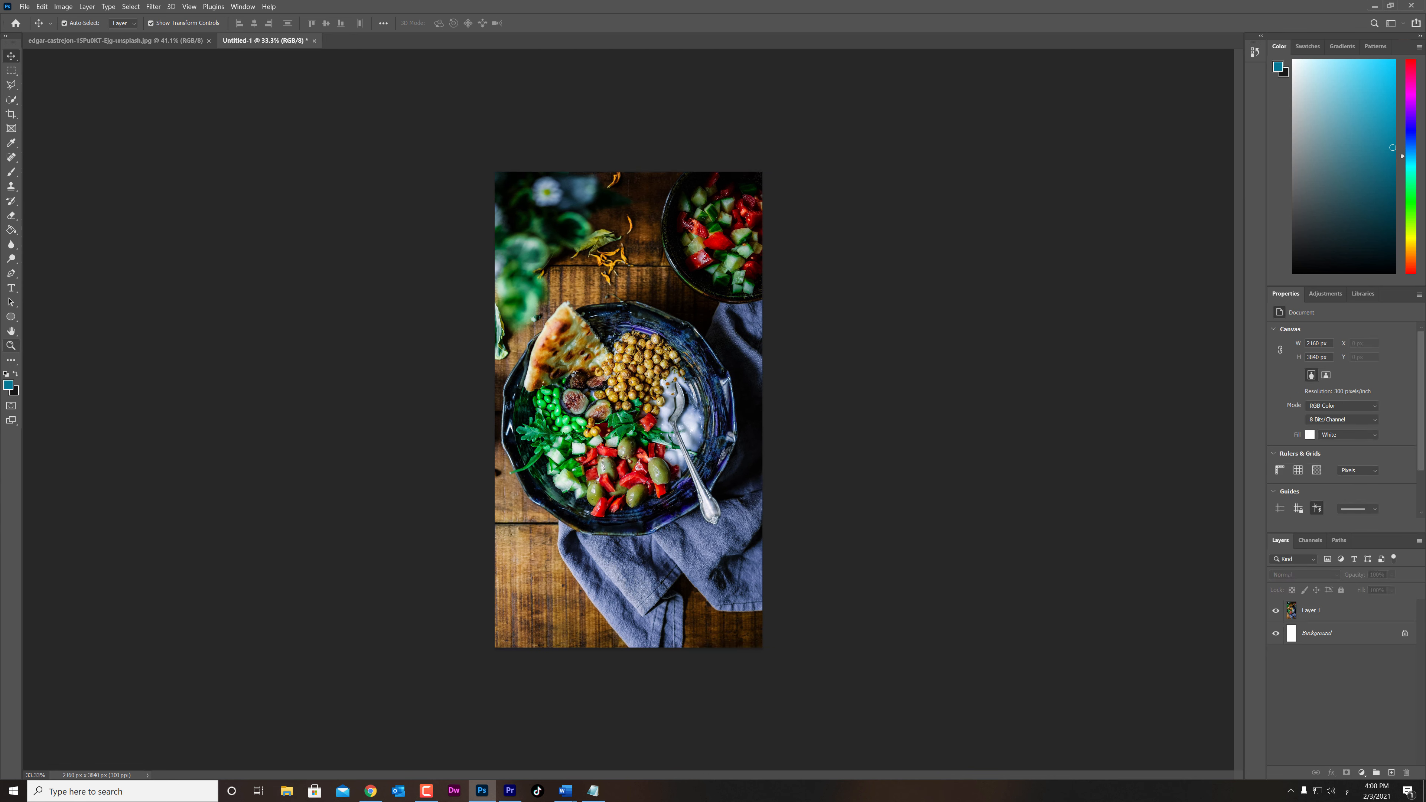
key("z")
right_click(695, 339)
left_click(714, 345)
key("ctrl+minus")
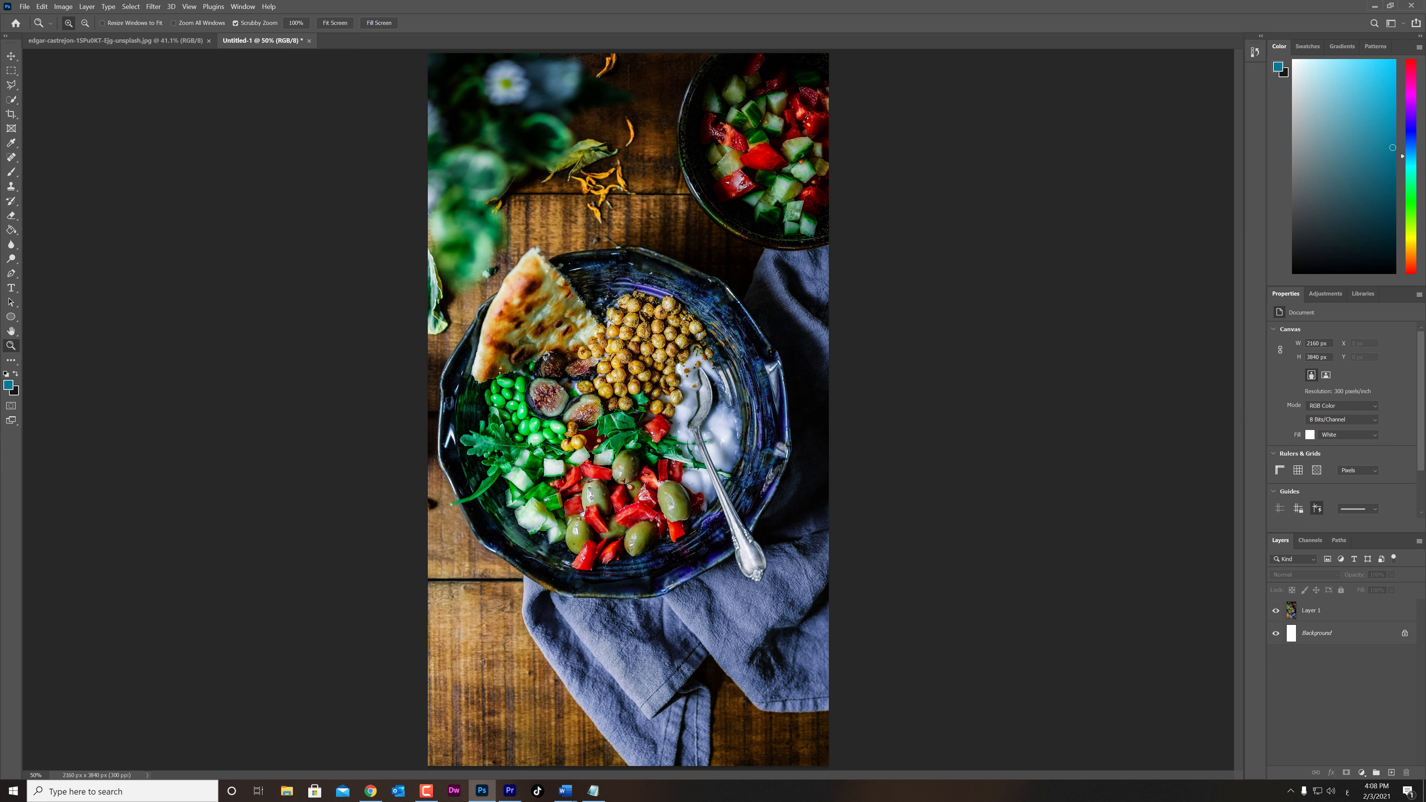
key("ctrl+minus")
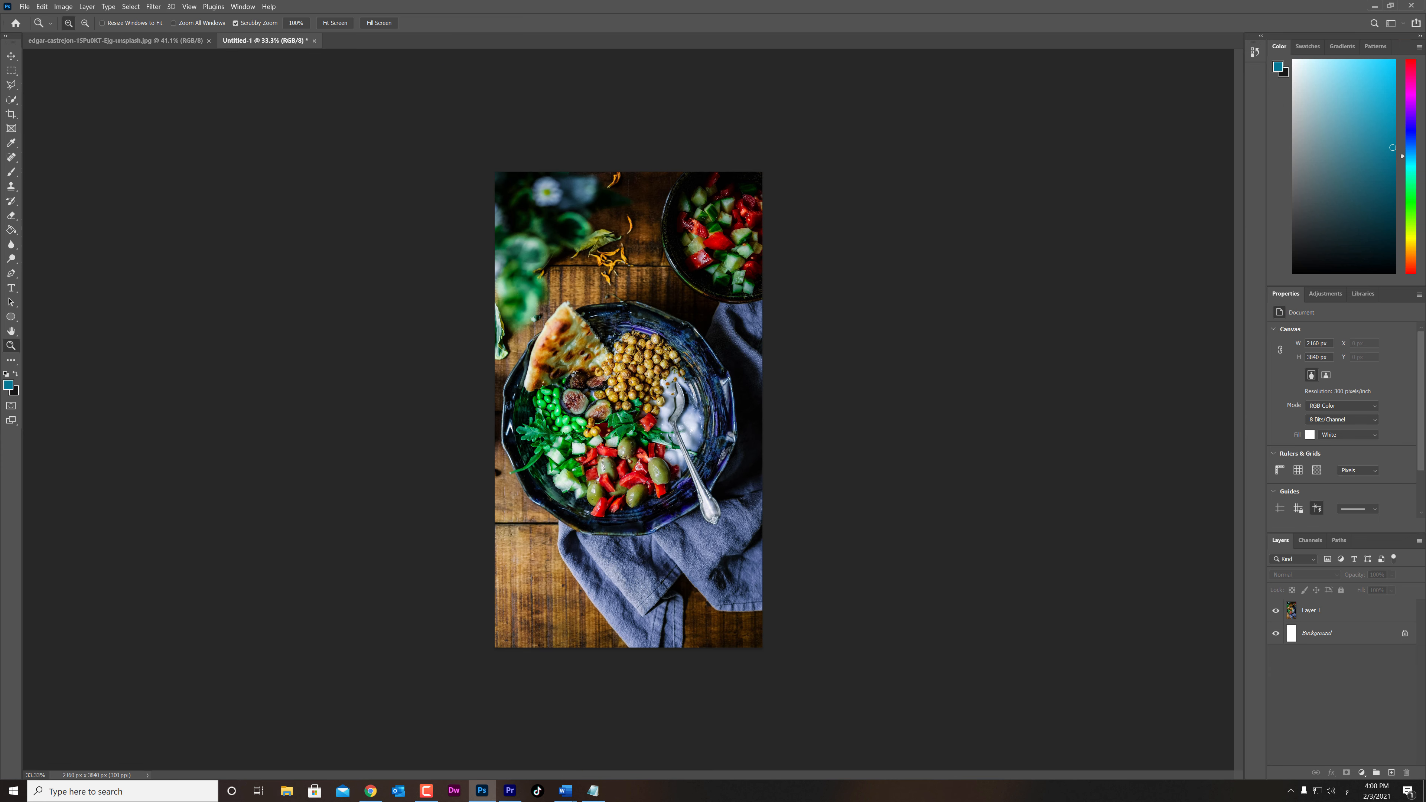
Step: Add the vertical text "healthy" over the photo using the Vertical Type tool
key("v")
left_click(629, 410)
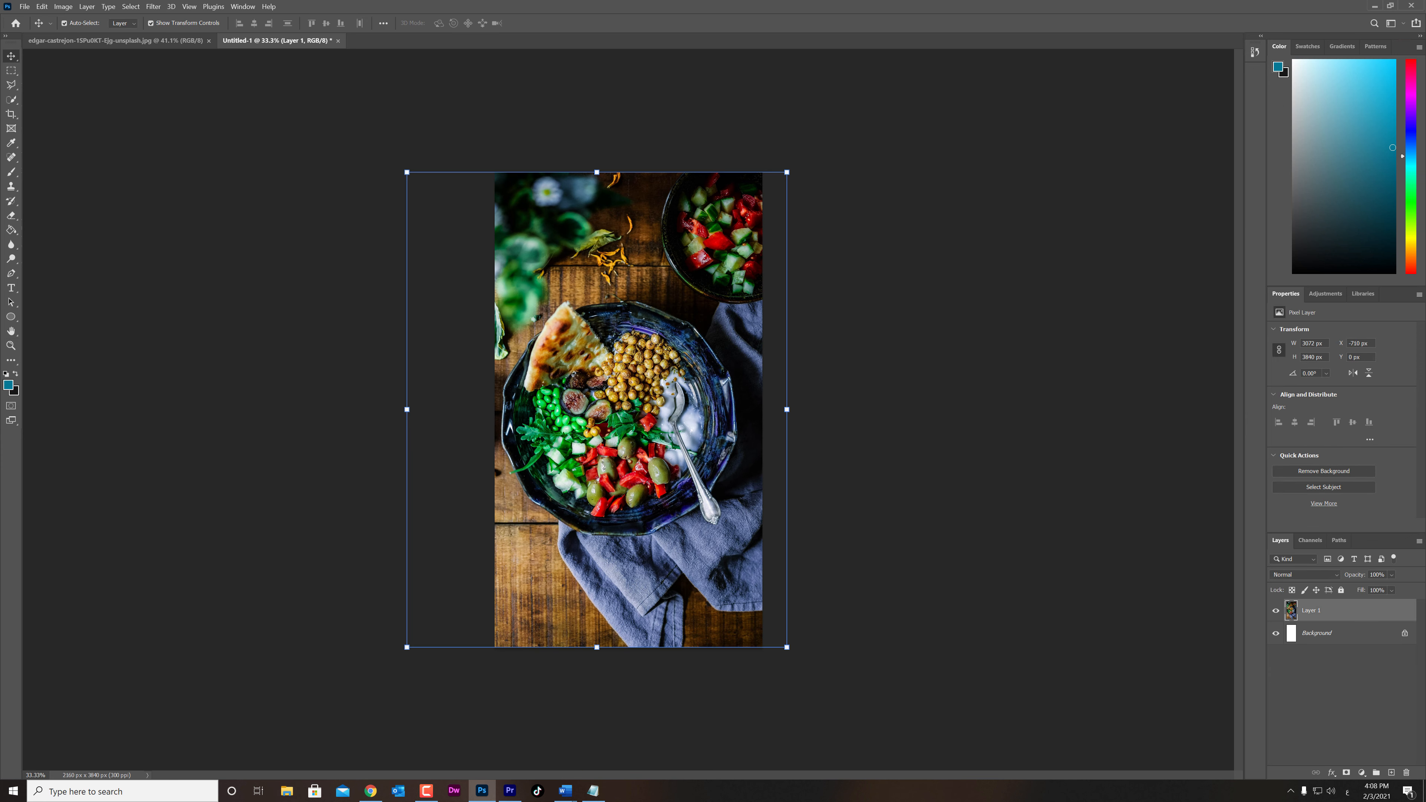
left_click(10, 288)
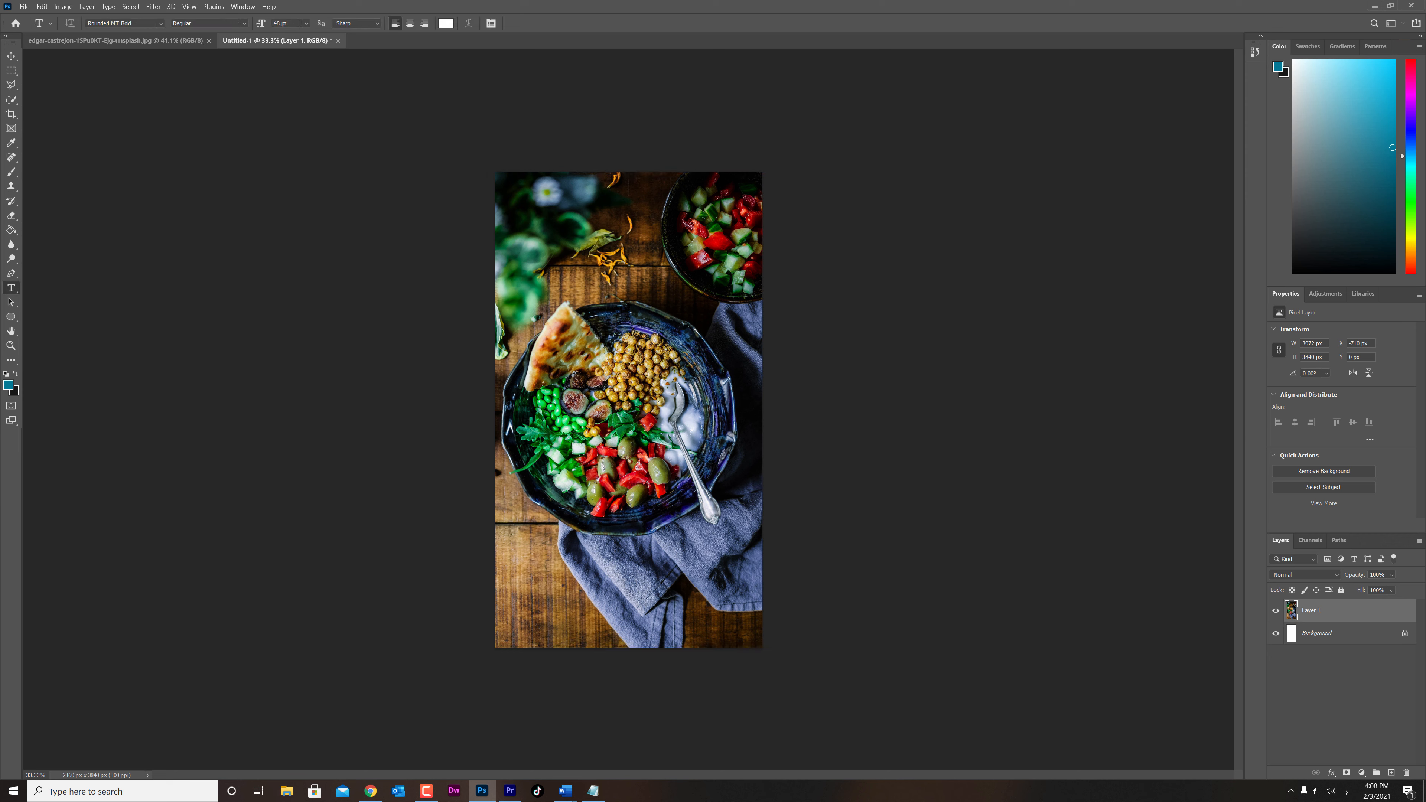
right_click(10, 287)
left_click(66, 297)
left_click(549, 256)
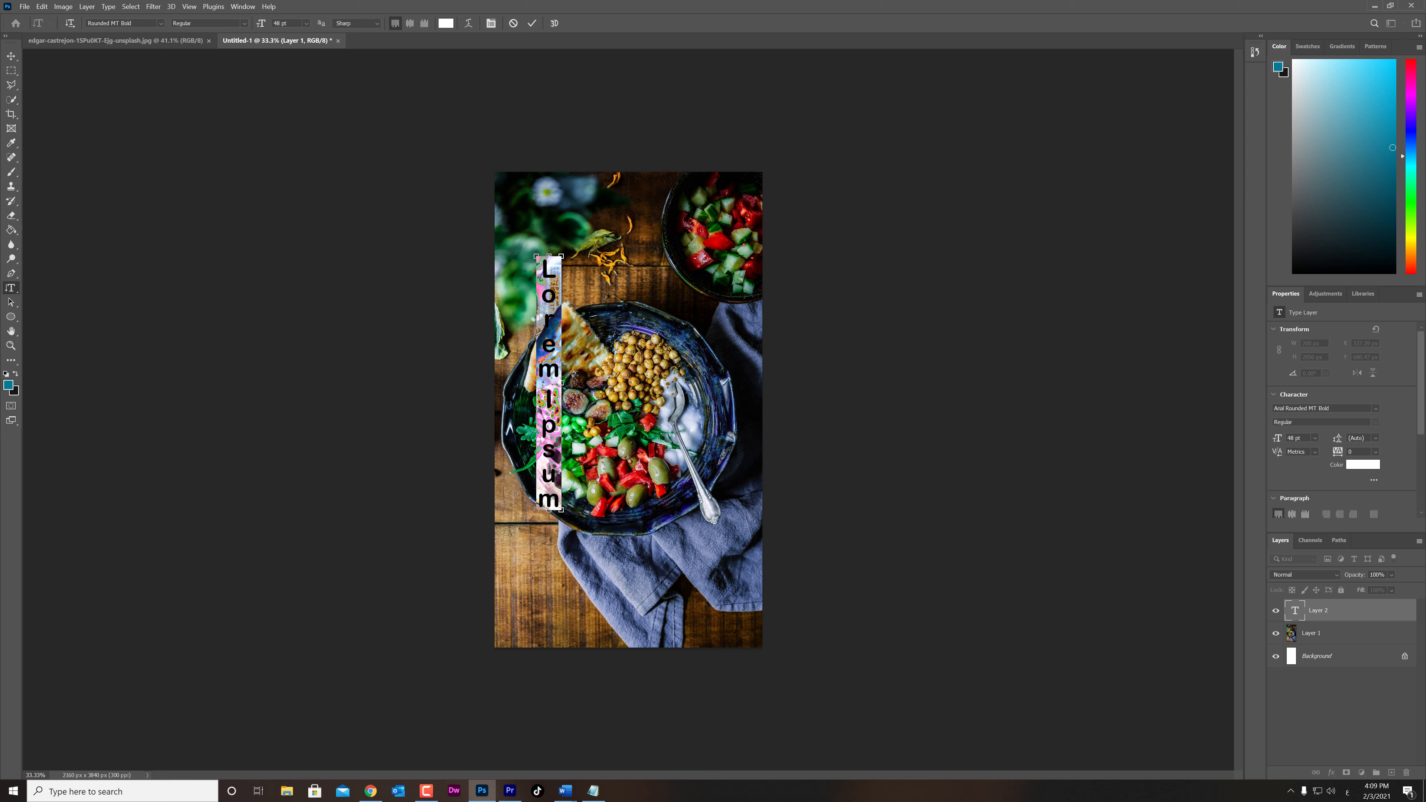
type("healthy")
left_click(11, 56)
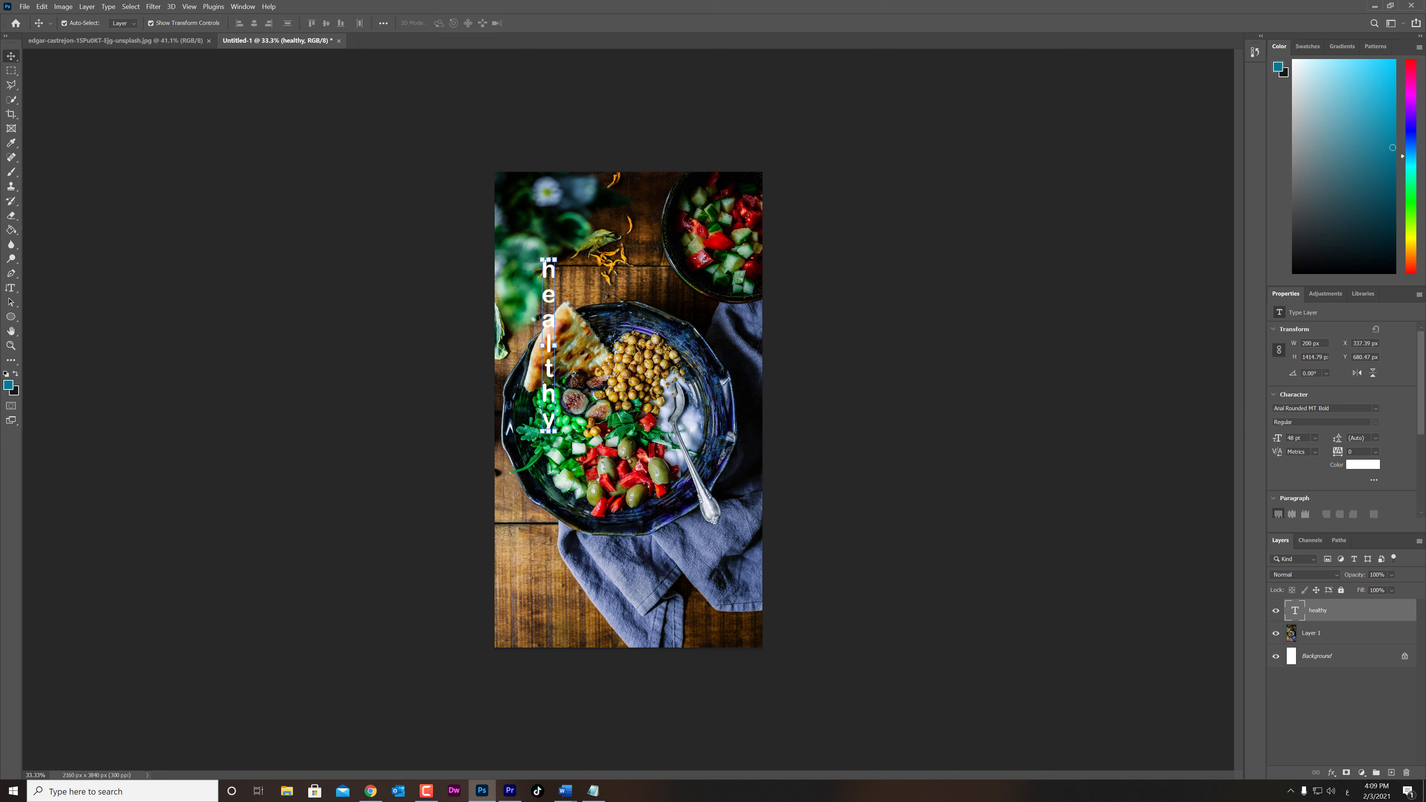
Step: Select the whole vertical text and change its font to Azo Sans Bold
double_click(548, 345)
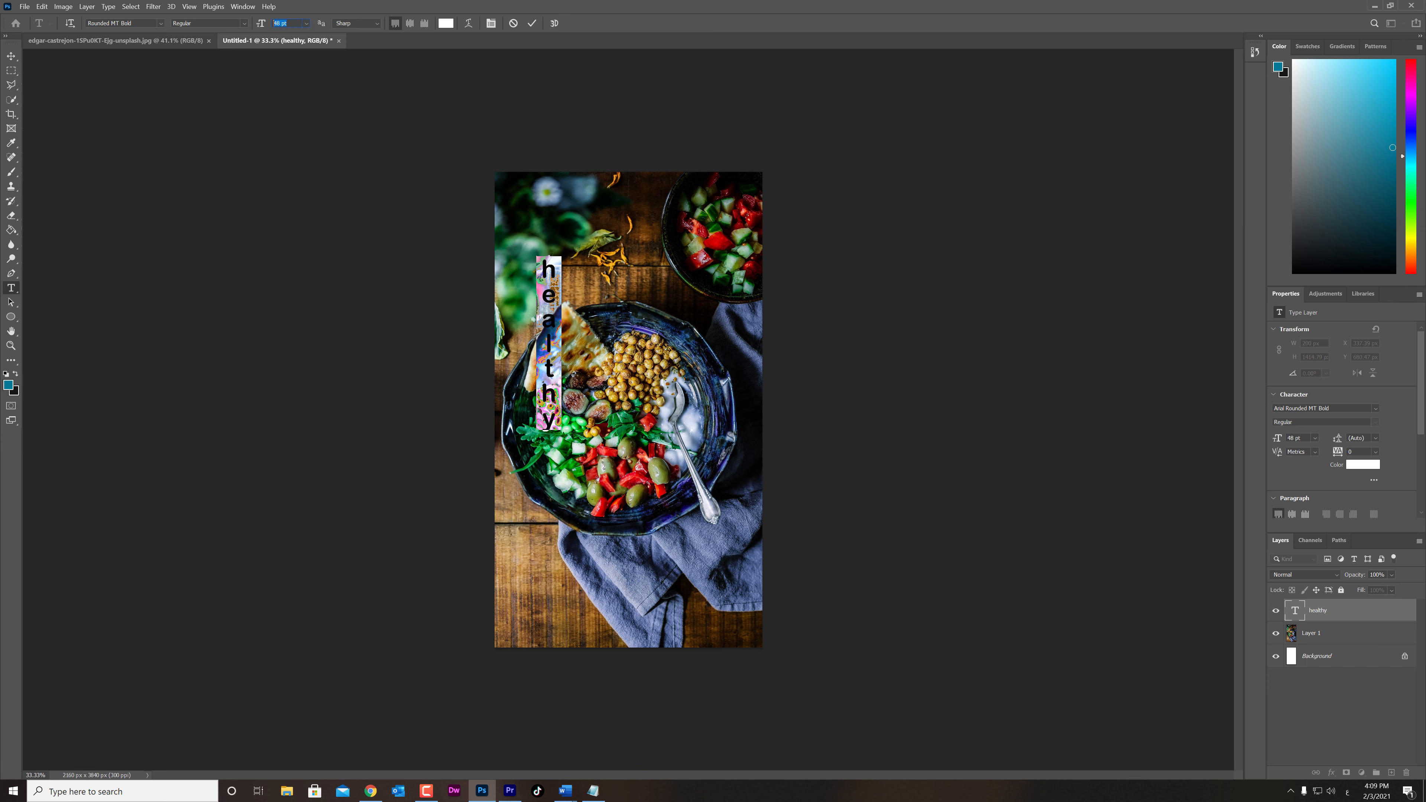
left_click(173, 23)
left_click(160, 23)
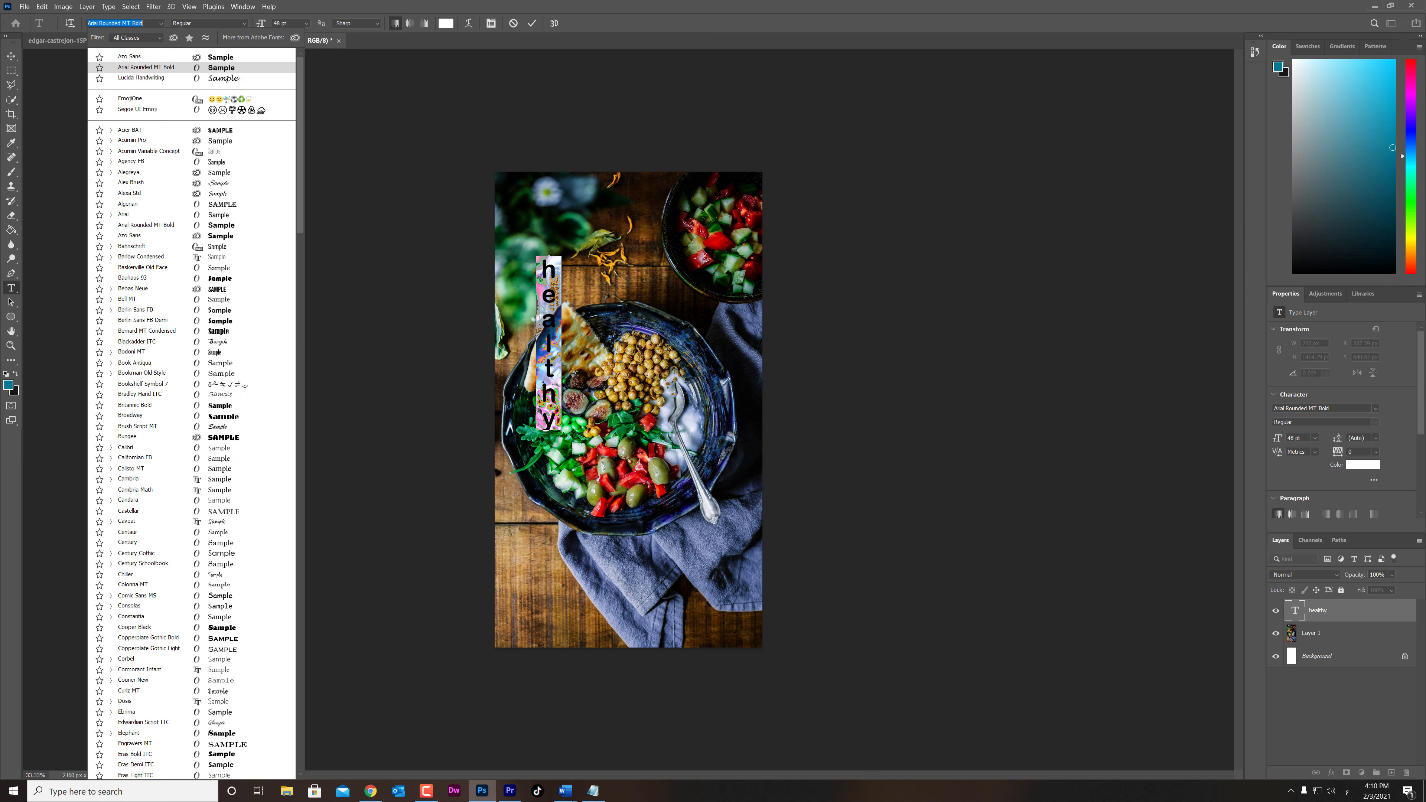
left_click(194, 236)
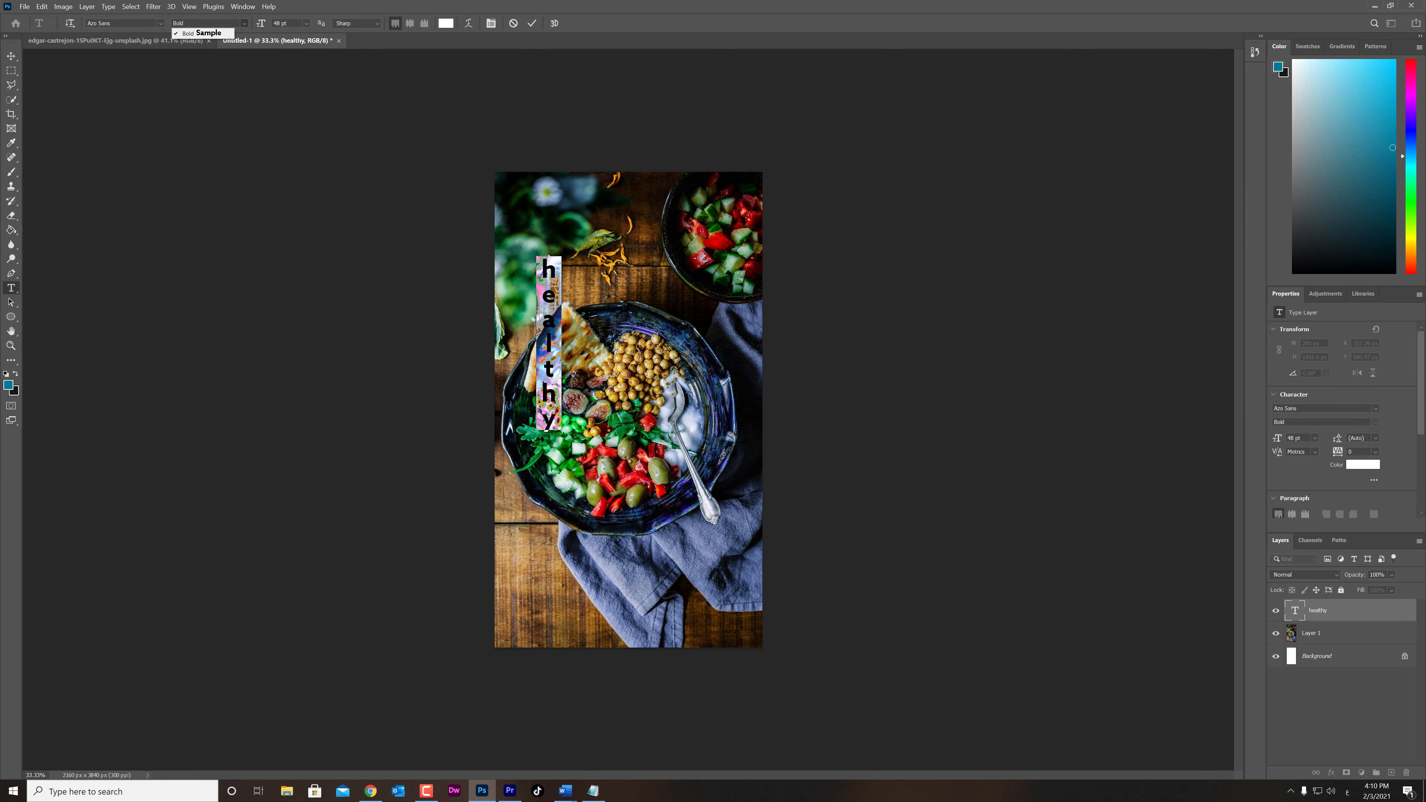
Step: Try the Bauhaus 93 font at 60 pt on the vertical text
left_click(161, 23)
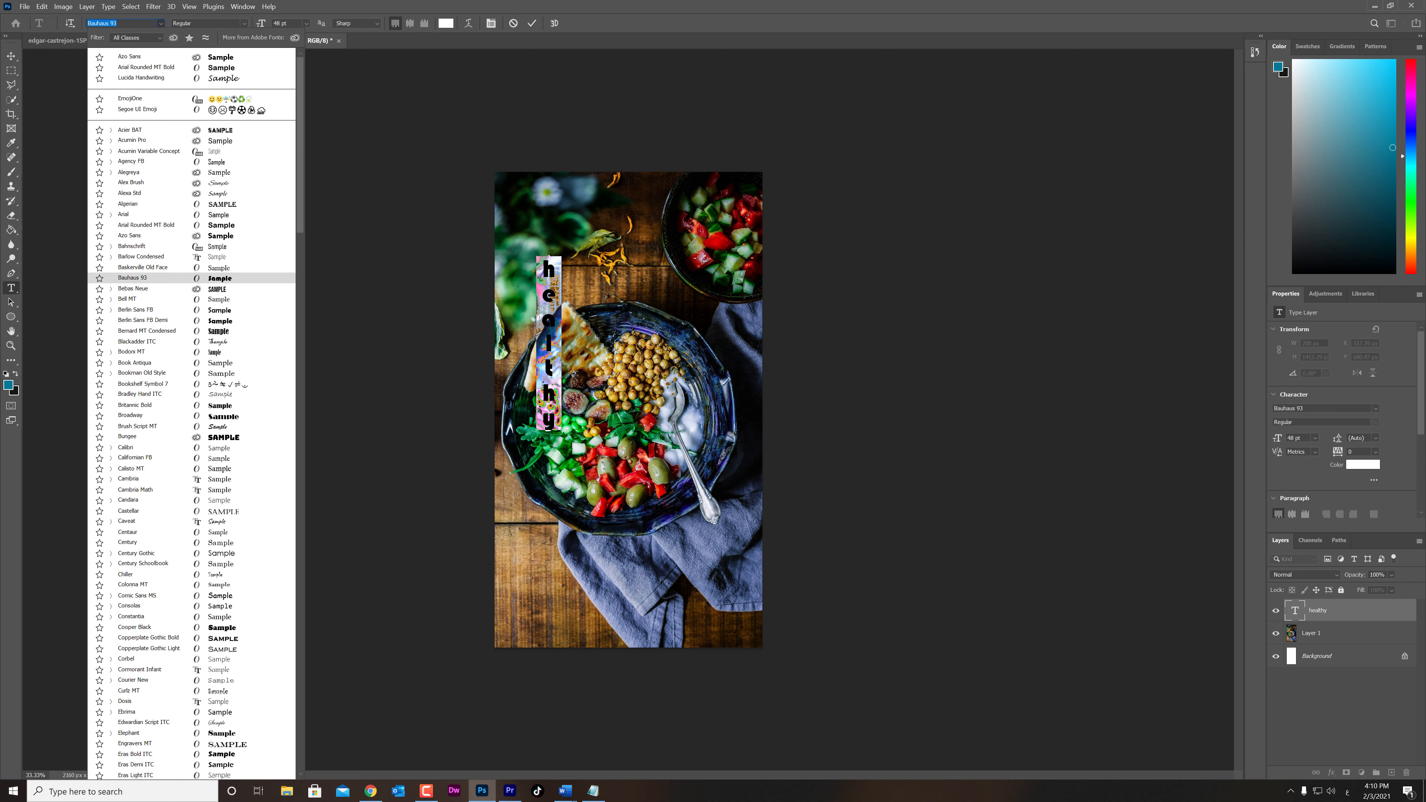
left_click(133, 279)
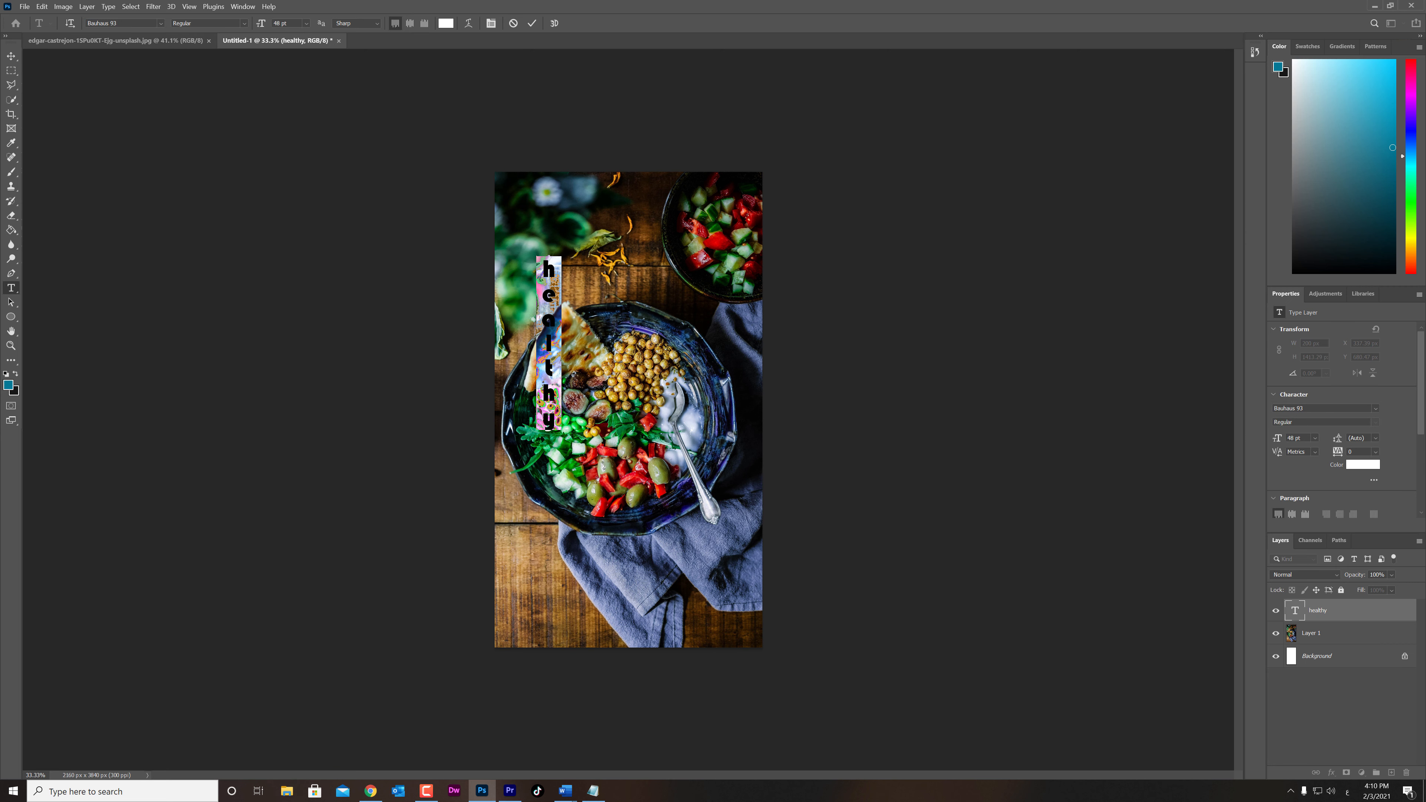
left_click(306, 24)
left_click(296, 159)
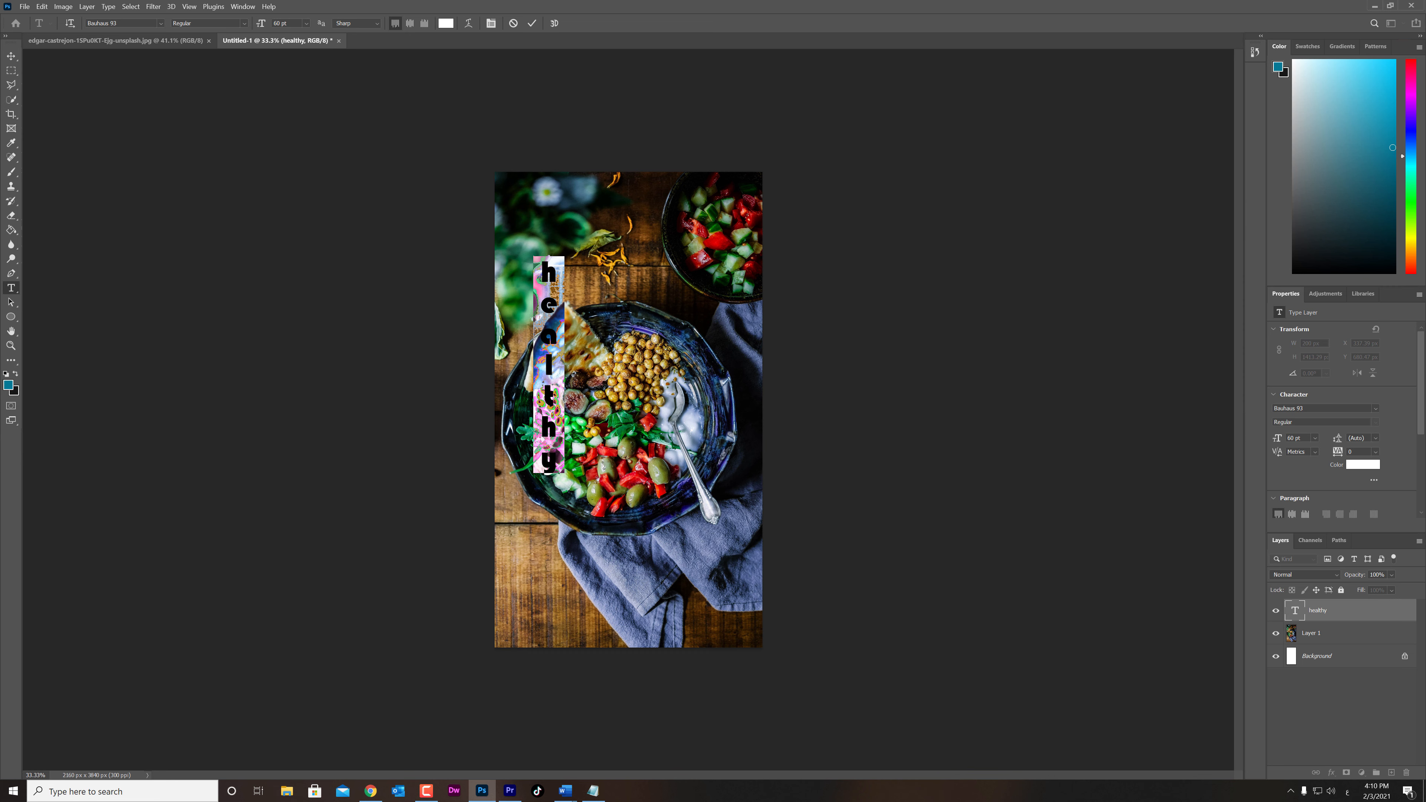
Step: Switch the vertical text back to Azo Sans Bold, enlarge it to 72 pt and commit the edit
left_click(244, 23)
left_click(160, 23)
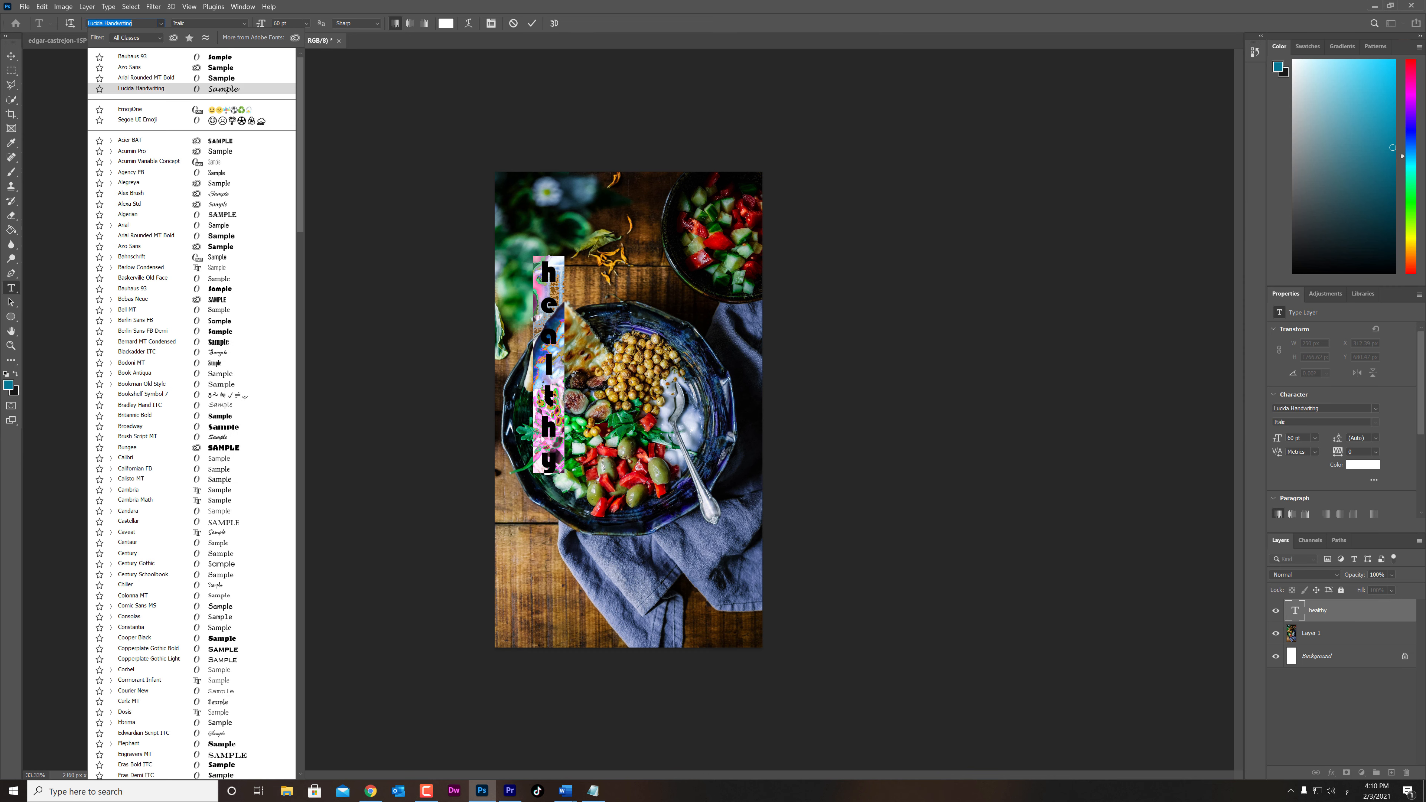
left_click(129, 246)
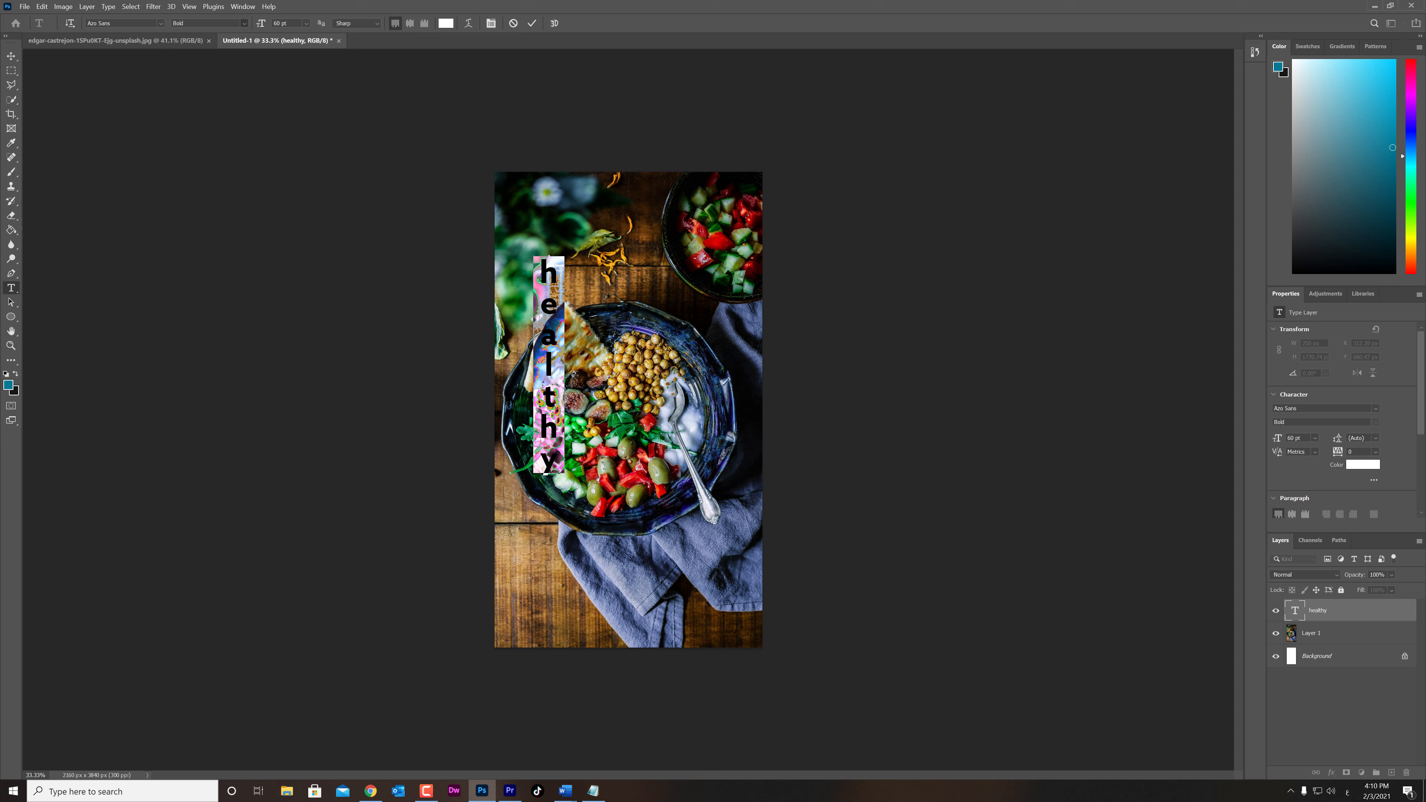
left_click(306, 23)
left_click(296, 168)
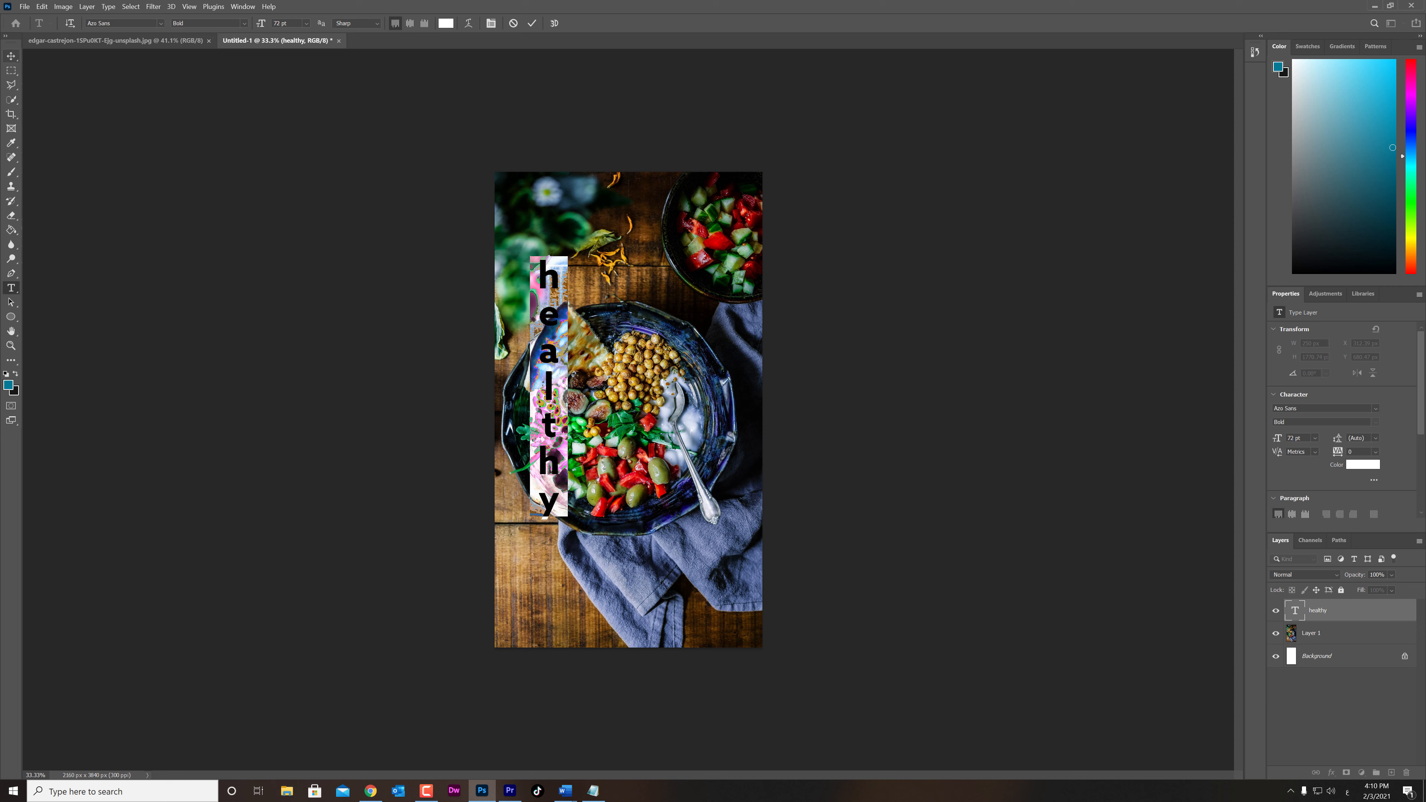
left_click(11, 55)
Step: Replace the first letter of the vertical text with a capital H so it reads "Healthy"
left_click(11, 288)
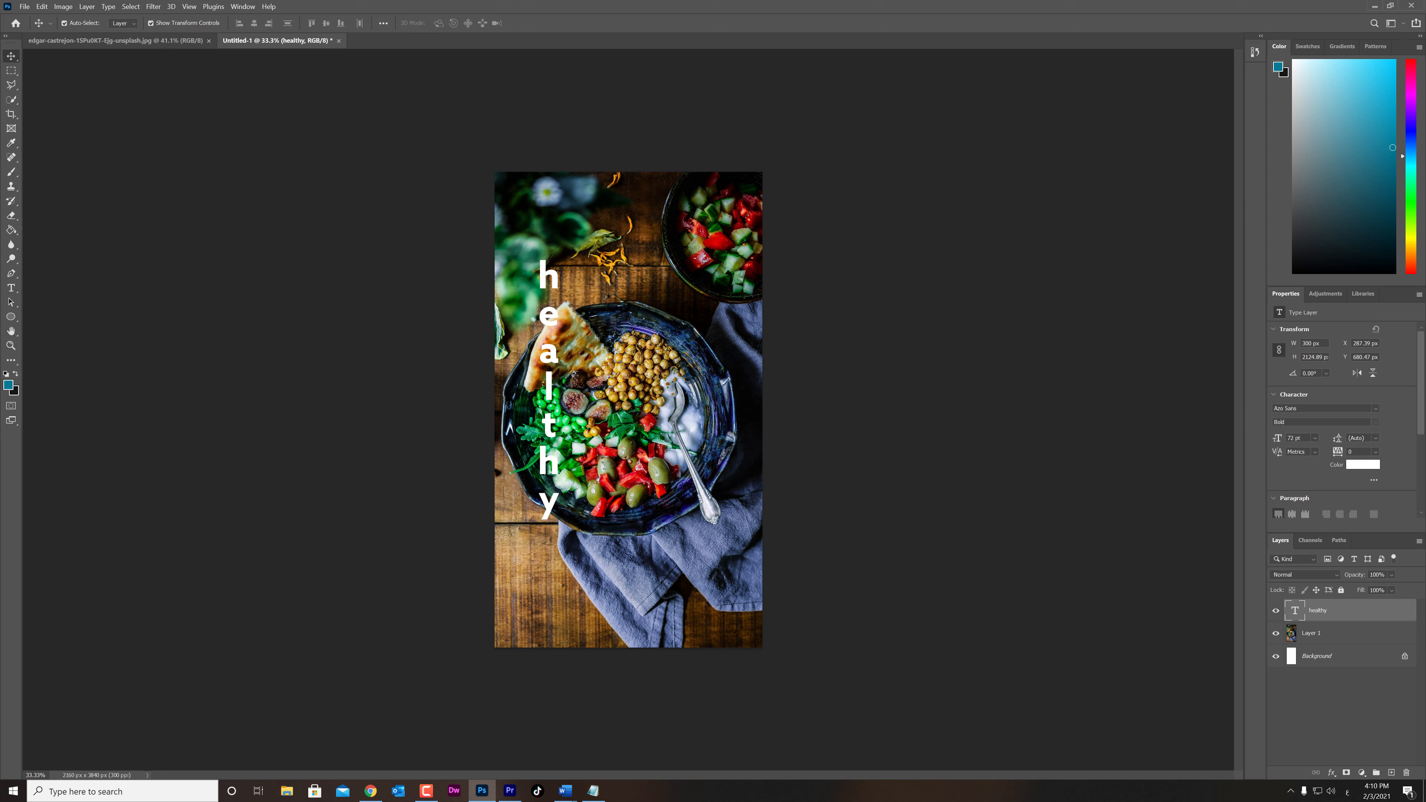
left_click(549, 270)
key("shift+Up")
type("أ")
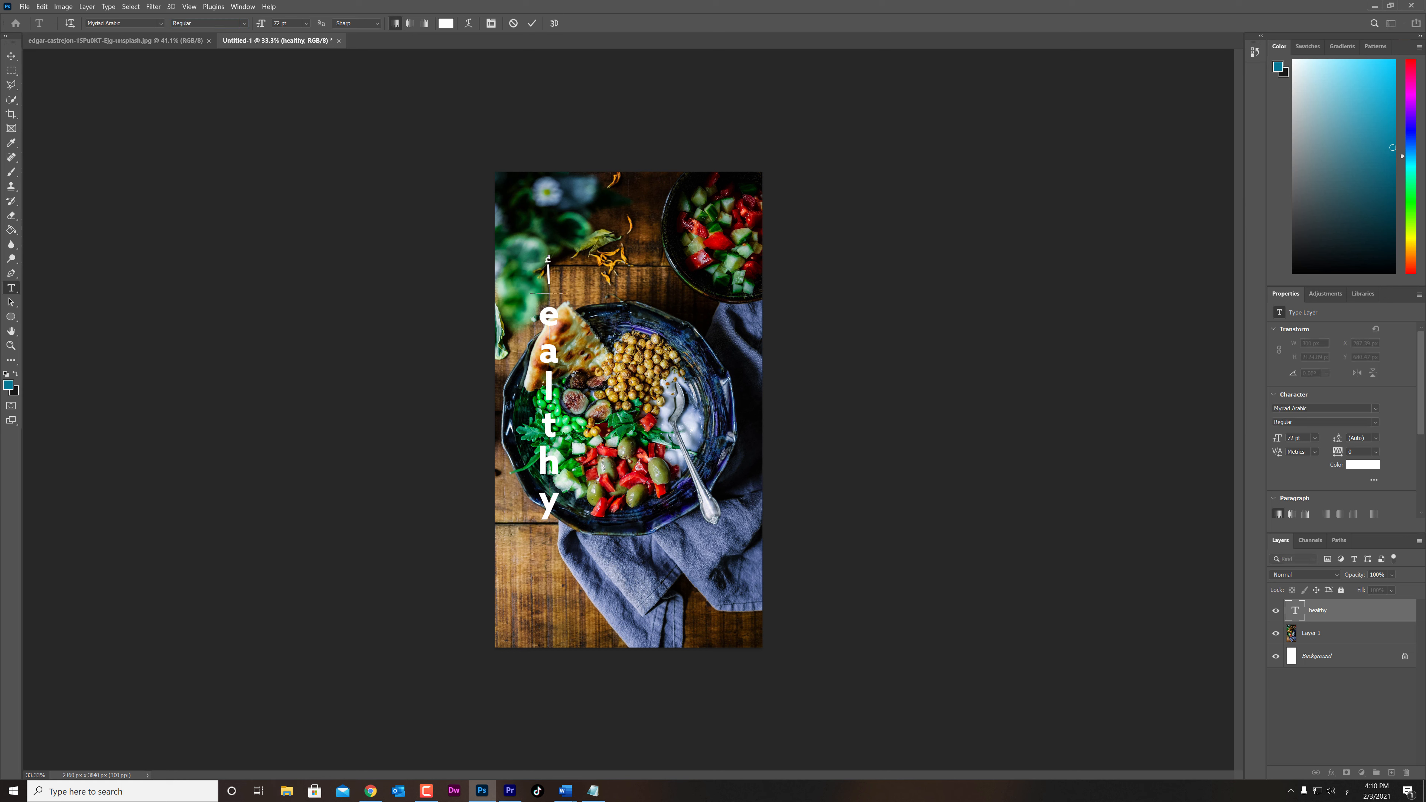
key("ctrl+z")
key("alt+shift")
type("H")
left_click(11, 56)
Step: Move the "Healthy" text to the horizontal middle of the canvas, running down over the bowl
mouse_move(560, 289)
left_mouse_down()
mouse_move(528, 290)
mouse_move(640, 289)
mouse_move(633, 319)
left_mouse_up()
left_click(11, 345)
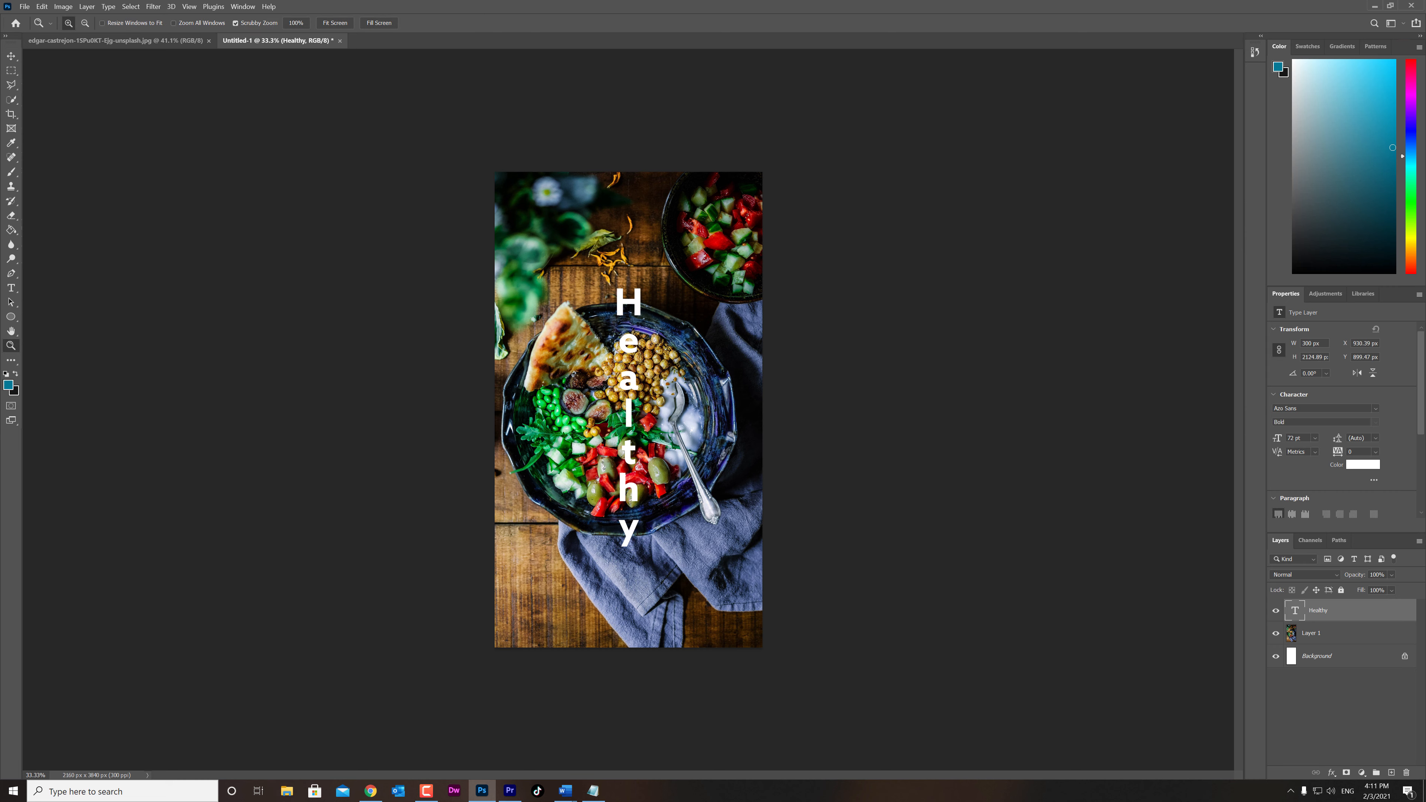
left_click(651, 272)
key("ctrl+plus")
scroll(626, 409, "up", 3)
scroll(625, 409, "down", 2)
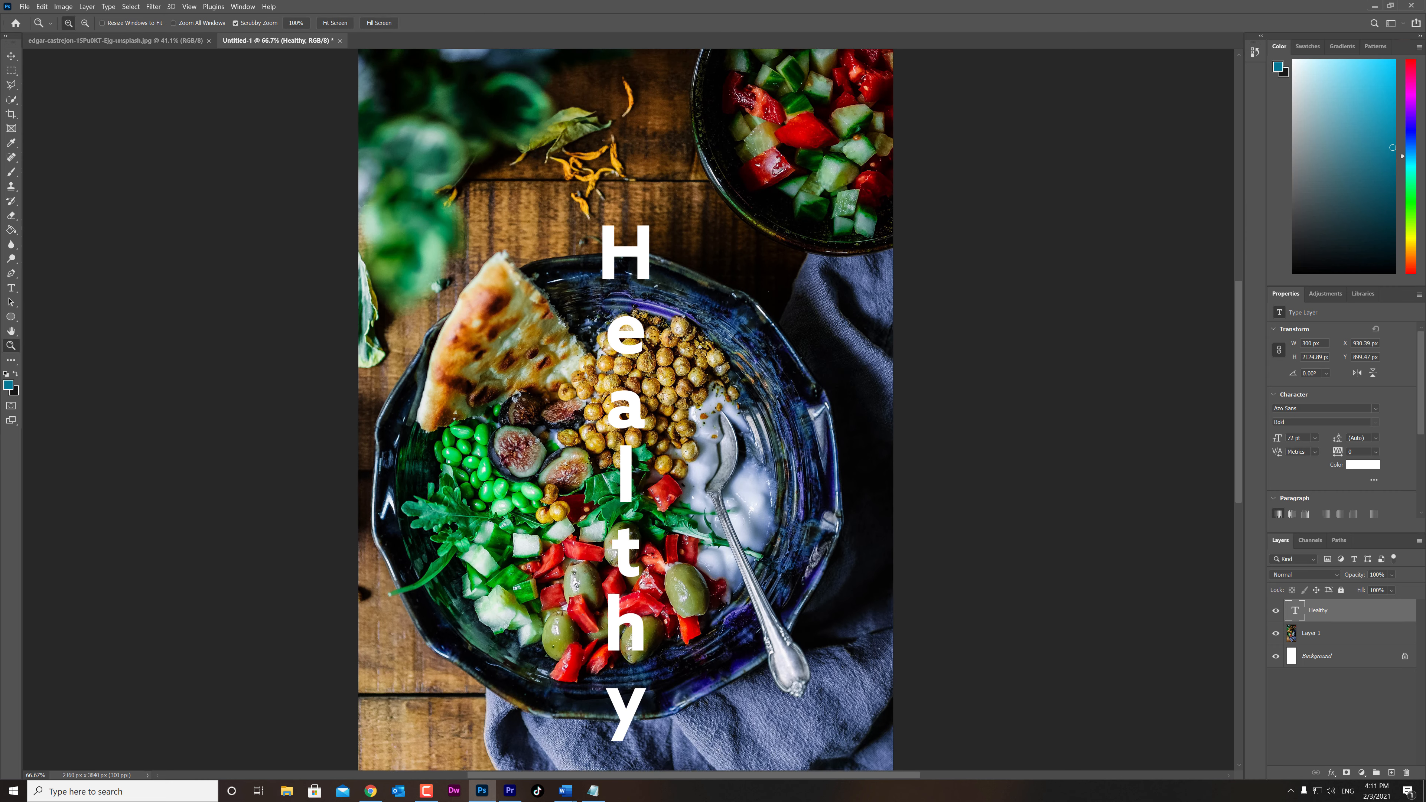
key("v")
left_click_drag(640, 236, 640, 241)
Step: Scale the "Healthy" text up to about 150% and position it centrally so it spans most of the canvas height
key("ctrl+t")
mouse_move(654, 191)
left_mouse_down()
mouse_move(698, 145)
mouse_move(642, 208)
mouse_move(714, 103)
left_mouse_up()
scroll(714, 103, "up", 3)
left_click_drag(665, 206, 673, 156)
scroll(672, 157, "down", 5)
left_click_drag(672, 518, 688, 632)
scroll(688, 632, "up", 5)
left_click_drag(675, 226, 676, 271)
scroll(676, 271, "down", 4)
scroll(676, 271, "up", 2)
scroll(625, 410, "down", 1)
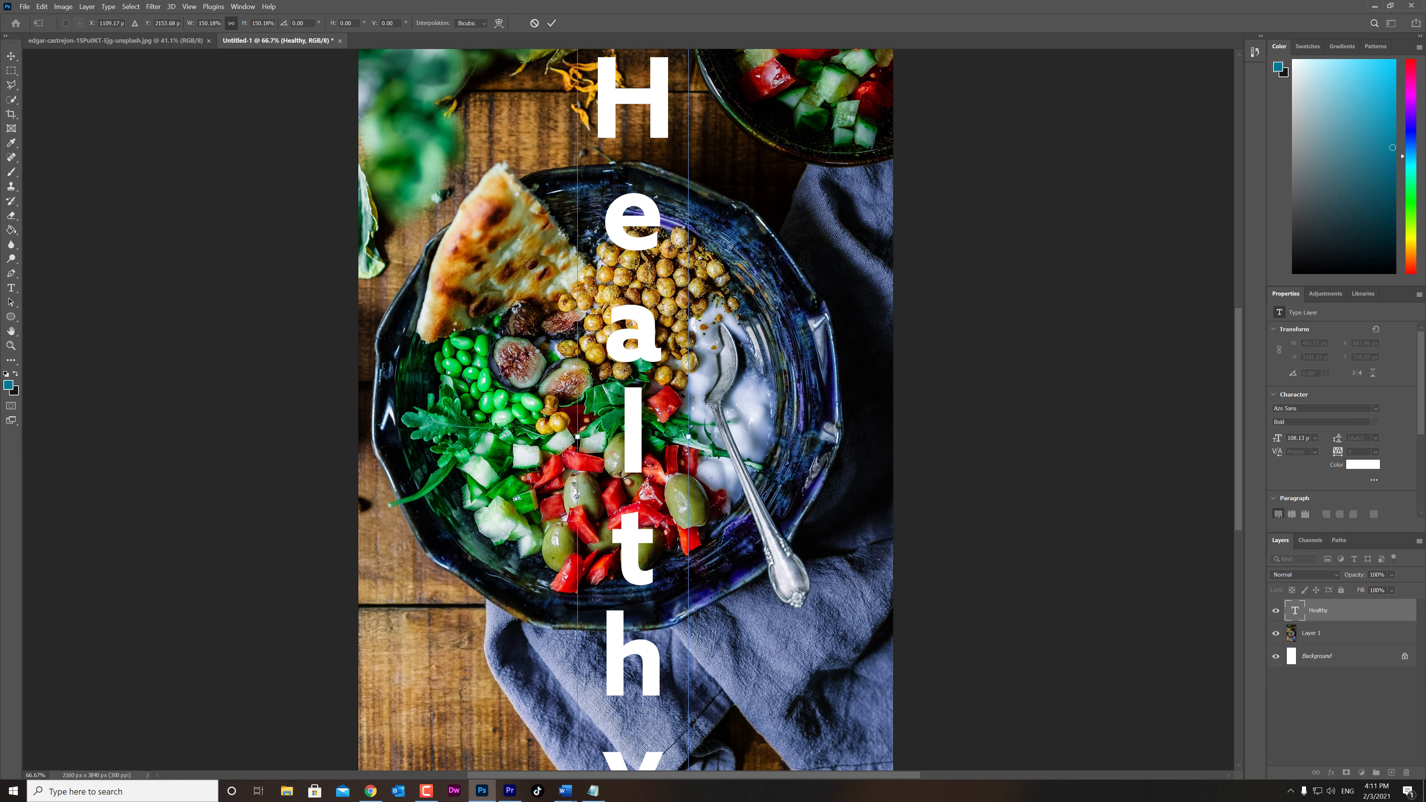
key("Return")
Step: Open the blending options of the "Healthy" text layer and add a Drop Shadow effect
right_click(1347, 610)
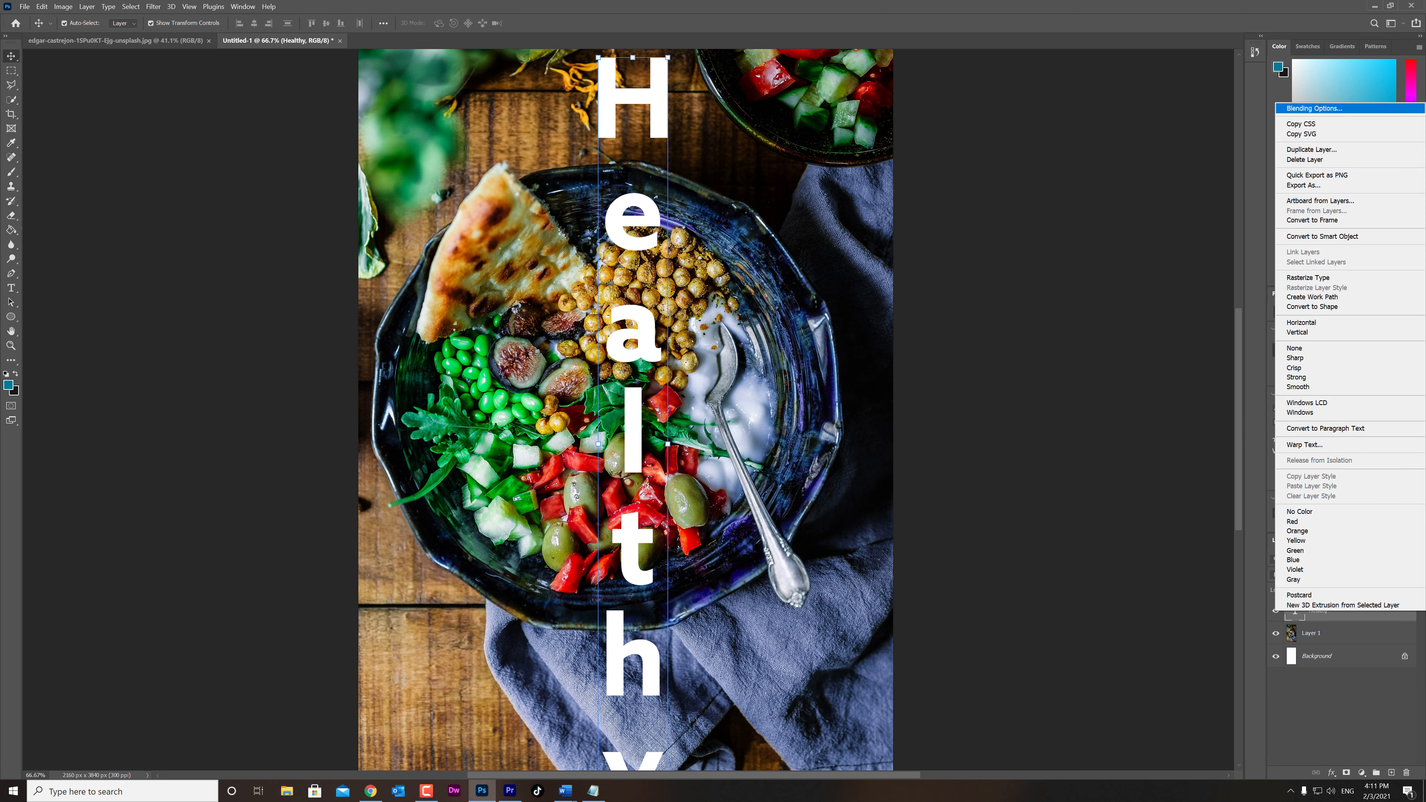
left_click(1313, 108)
left_click_drag(393, 162, 883, 139)
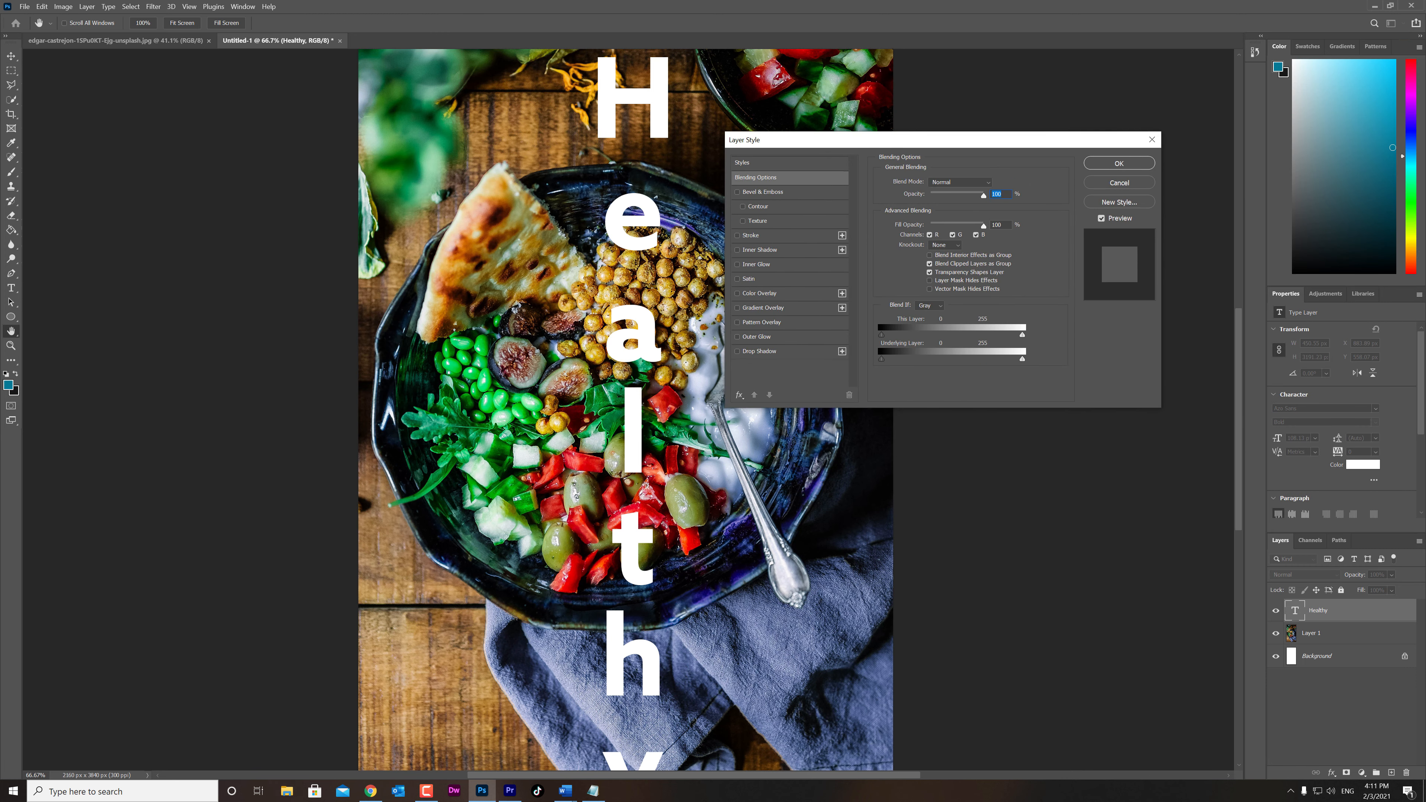
left_click(759, 351)
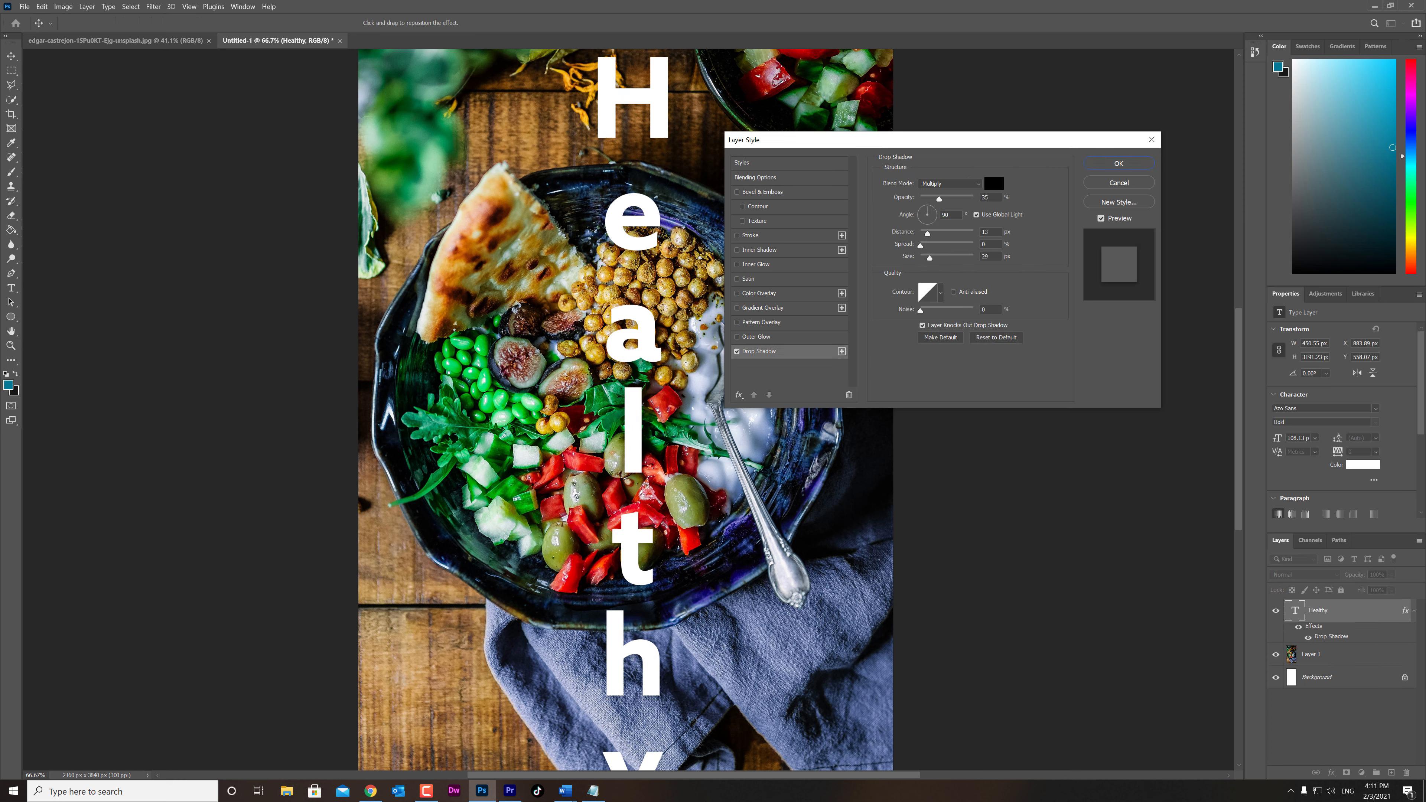
Step: Set the drop shadow to Multiply blending with 17% opacity and 9% spread, and apply it to the "Healthy" text
left_click_drag(935, 199, 929, 198)
left_click(949, 184)
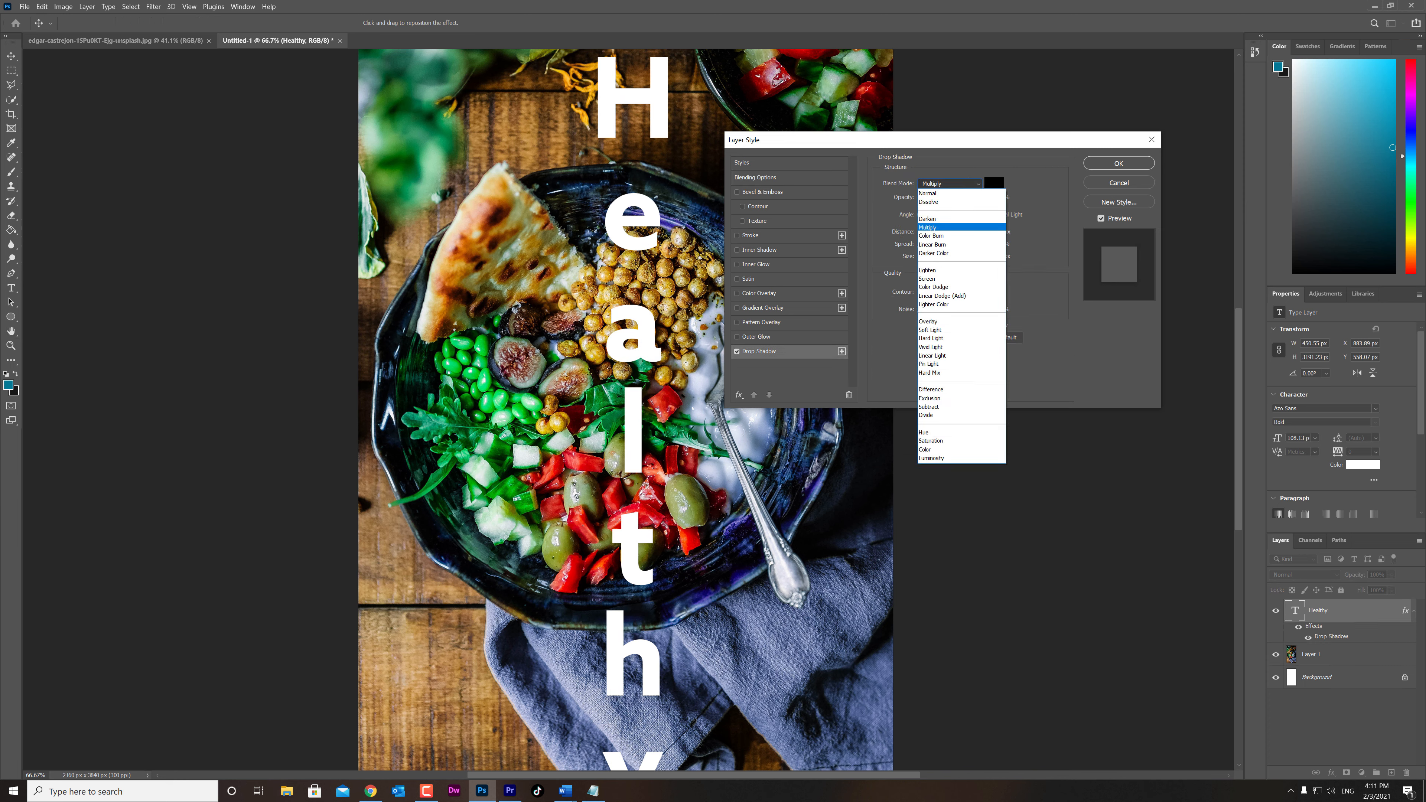
left_click(943, 193)
left_click(949, 183)
left_click(943, 219)
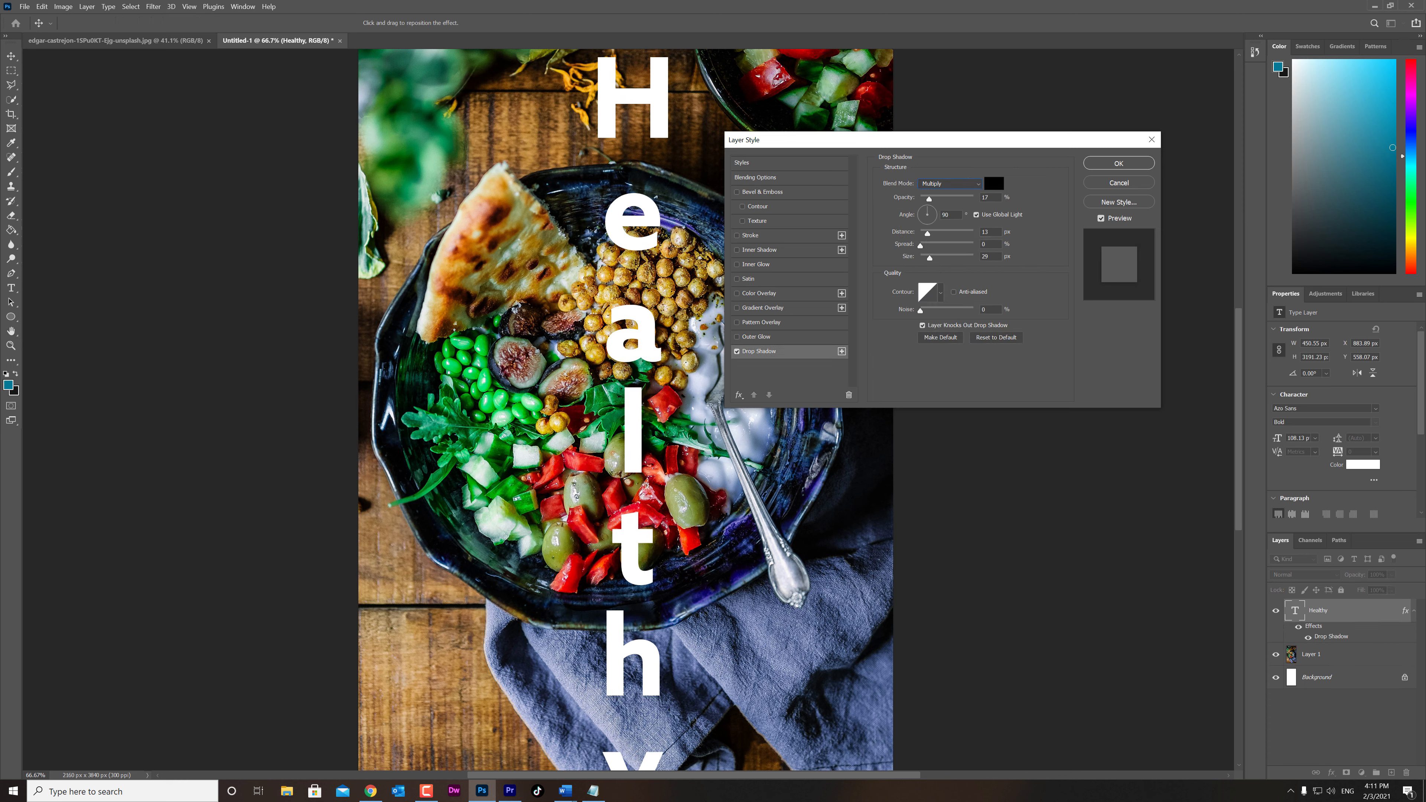
left_click(927, 234)
left_click_drag(920, 245, 925, 246)
key("Return")
Step: Move the "Healthy" text up and slightly left so the whole word sits centred within the canvas
scroll(625, 410, "down", 3)
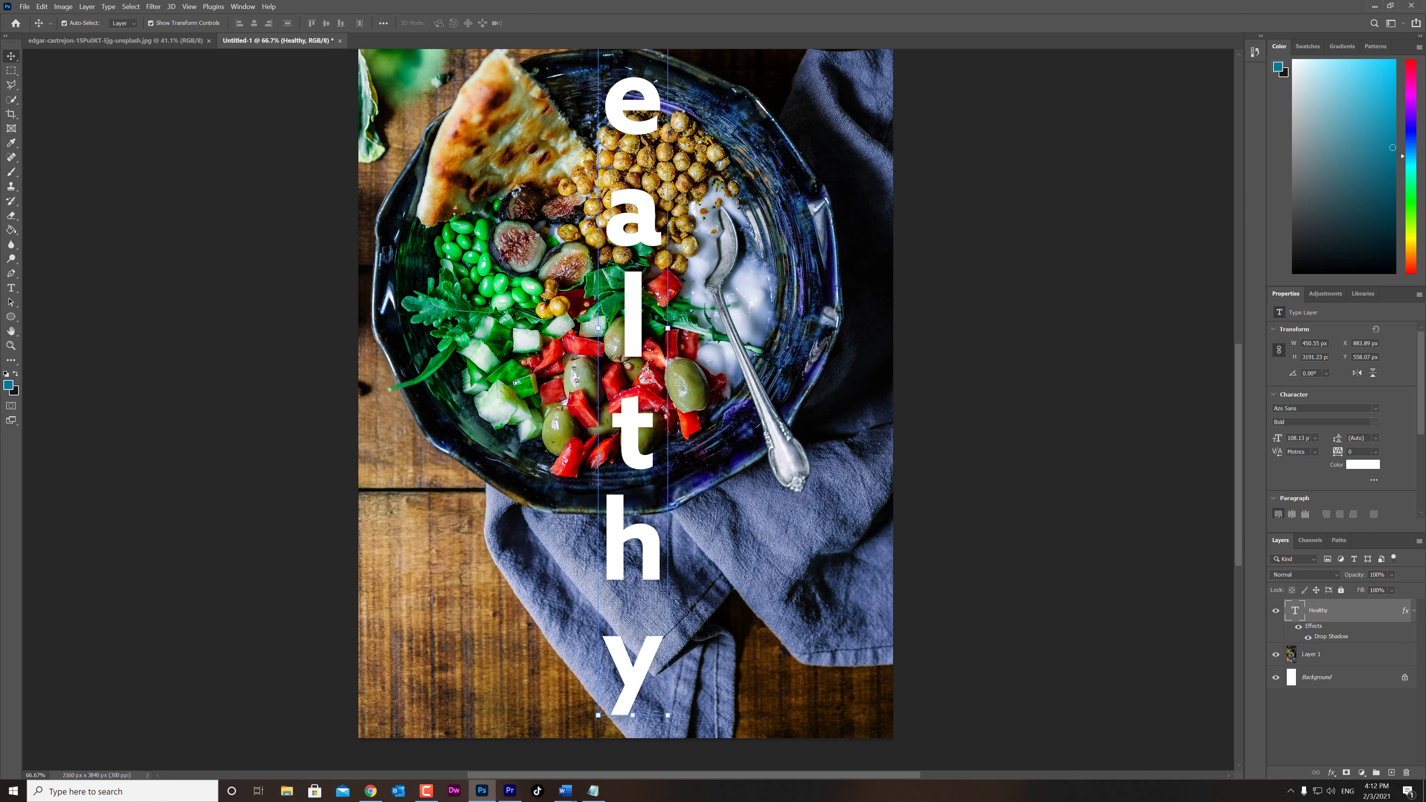
scroll(625, 410, "up", 3)
scroll(653, 261, "up", 3)
left_click_drag(653, 261, 646, 217)
scroll(646, 217, "down", 4)
scroll(626, 409, "down", 1)
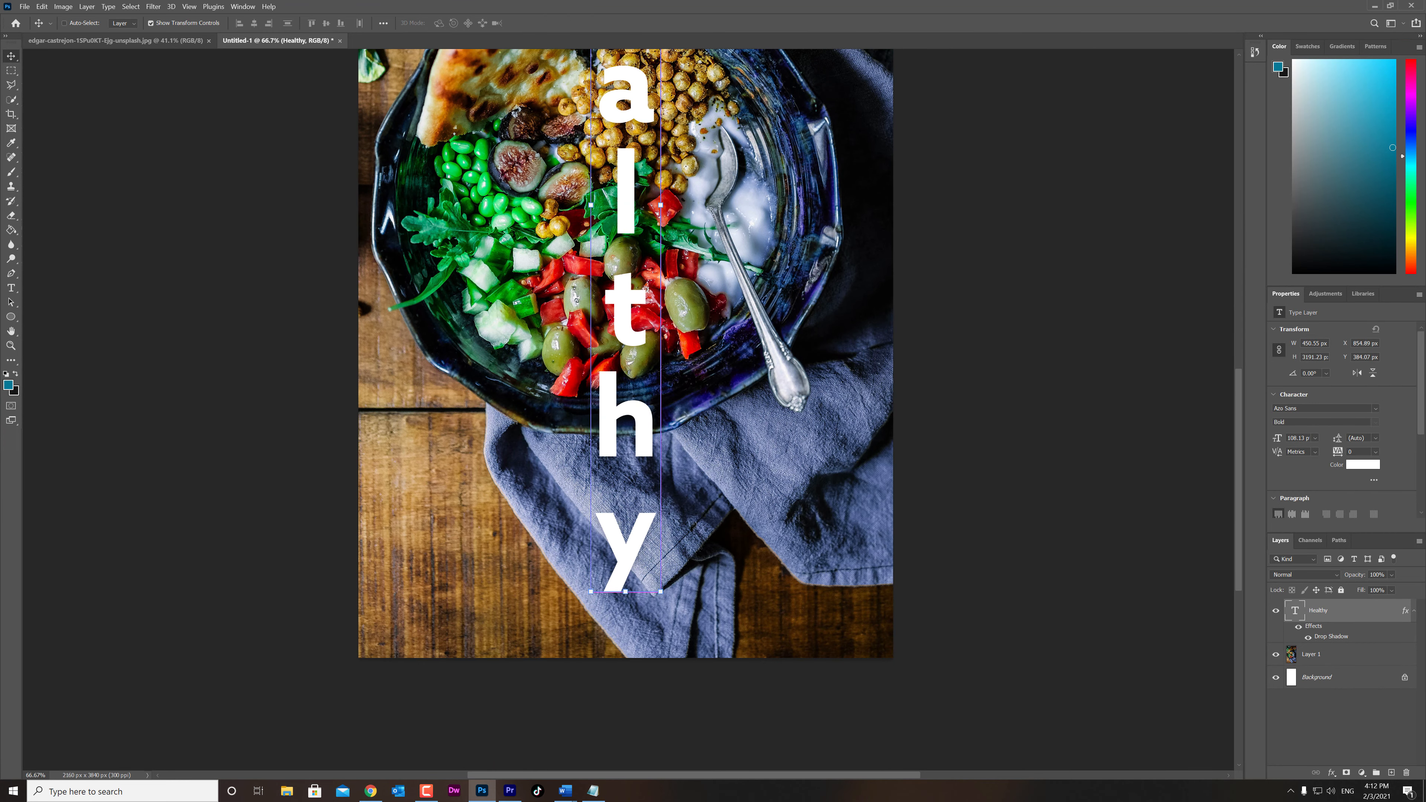
key("ctrl+minus")
key("ctrl+minus")
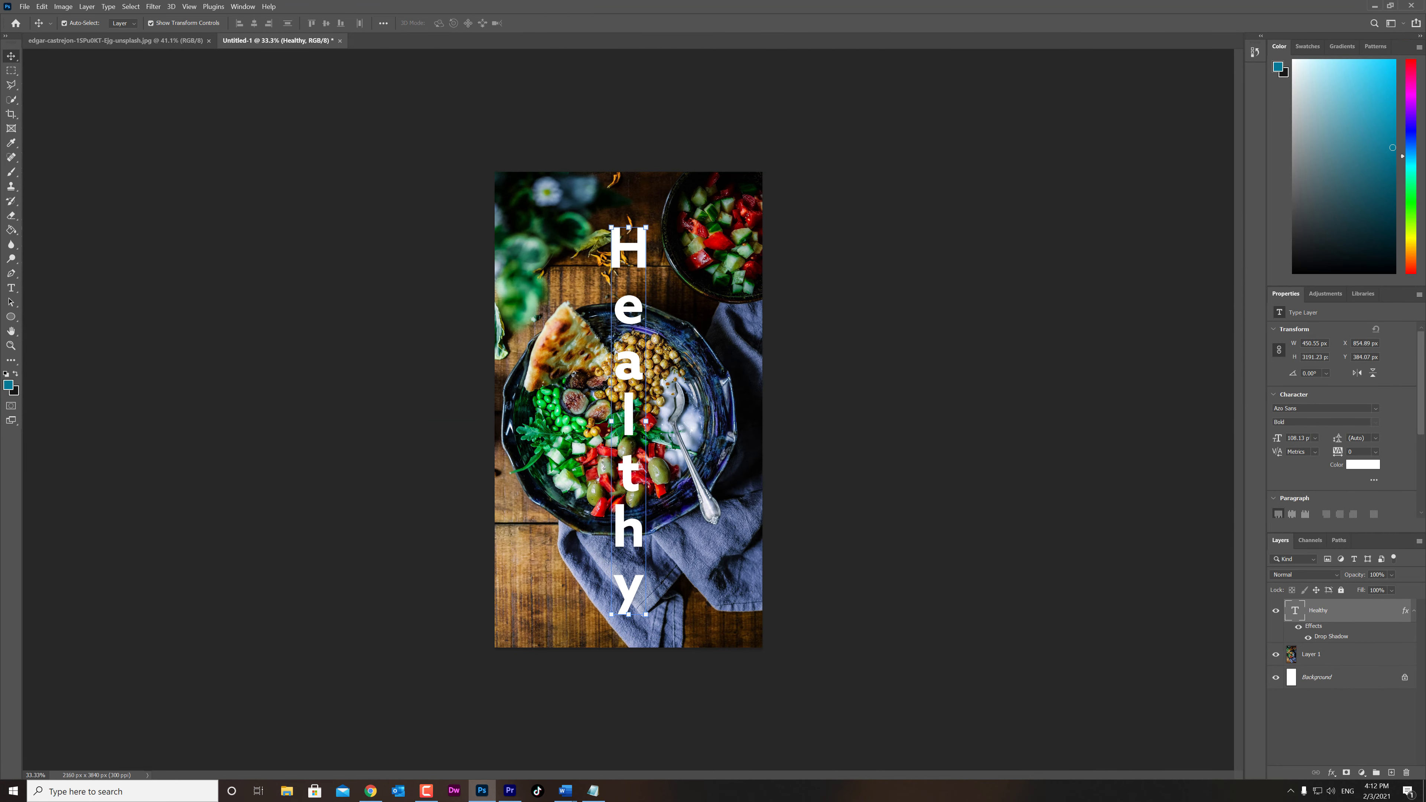
Step: Set the foreground colour to red cd0100 and pick a dark blue as the background colour
type("cc0000")
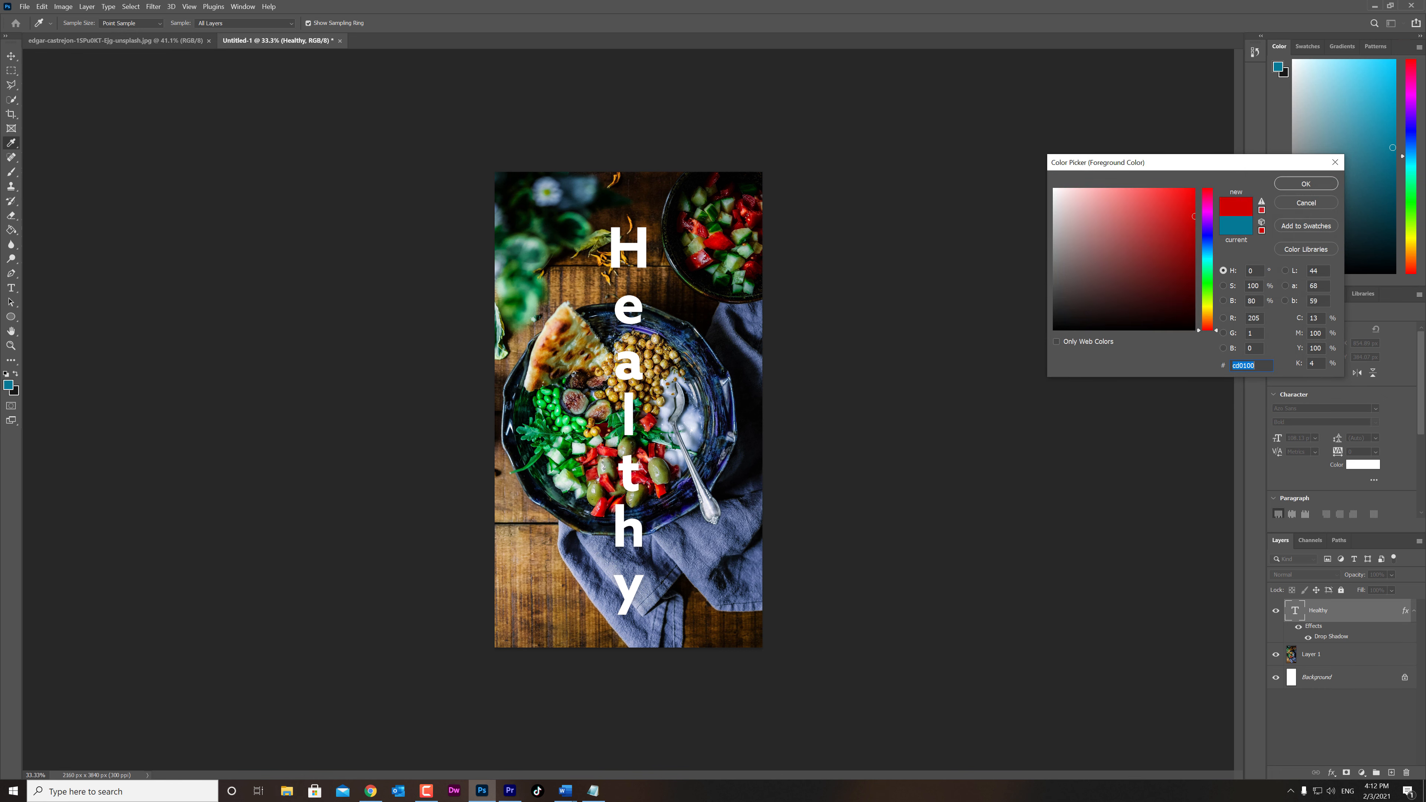
key("Return")
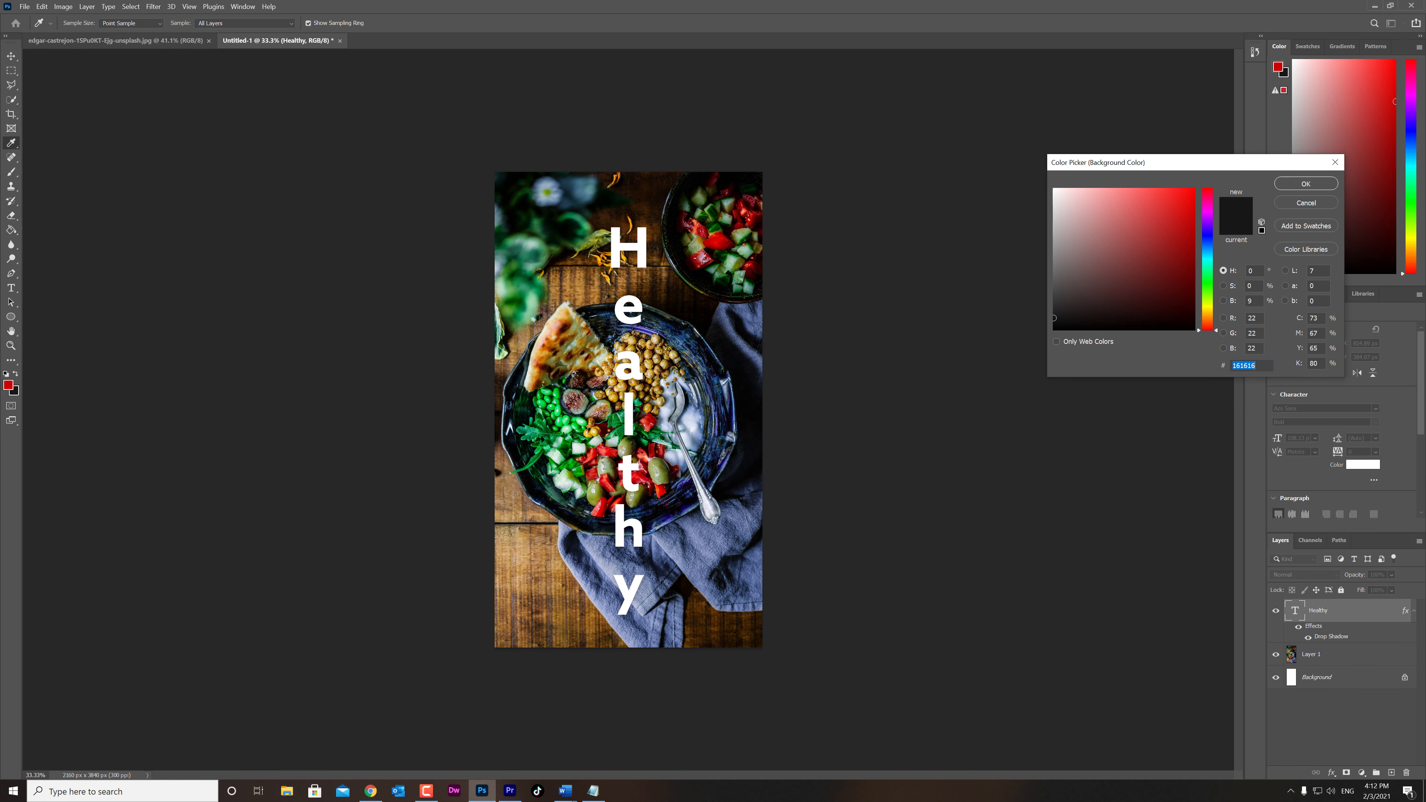
type("020204")
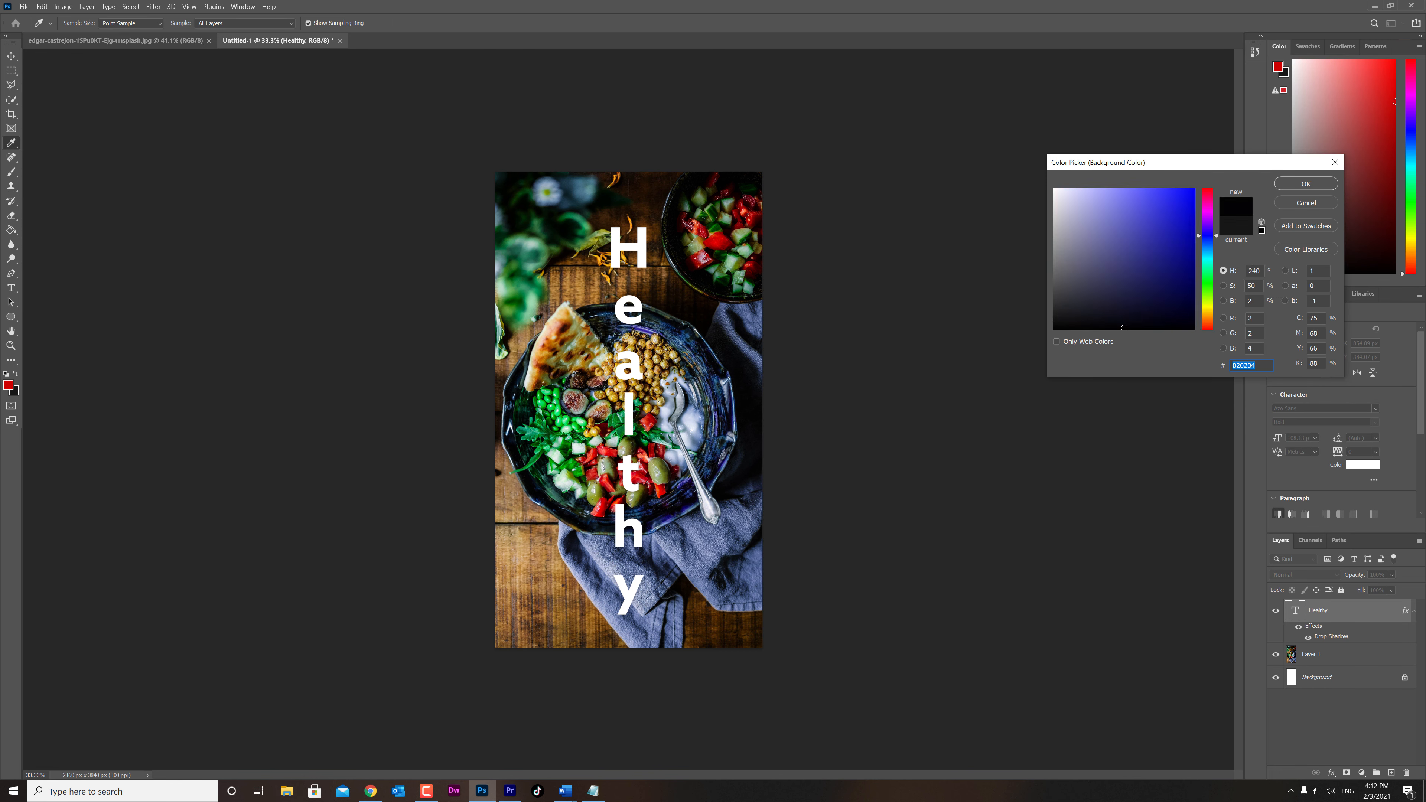
left_click(1158, 255)
key("Return")
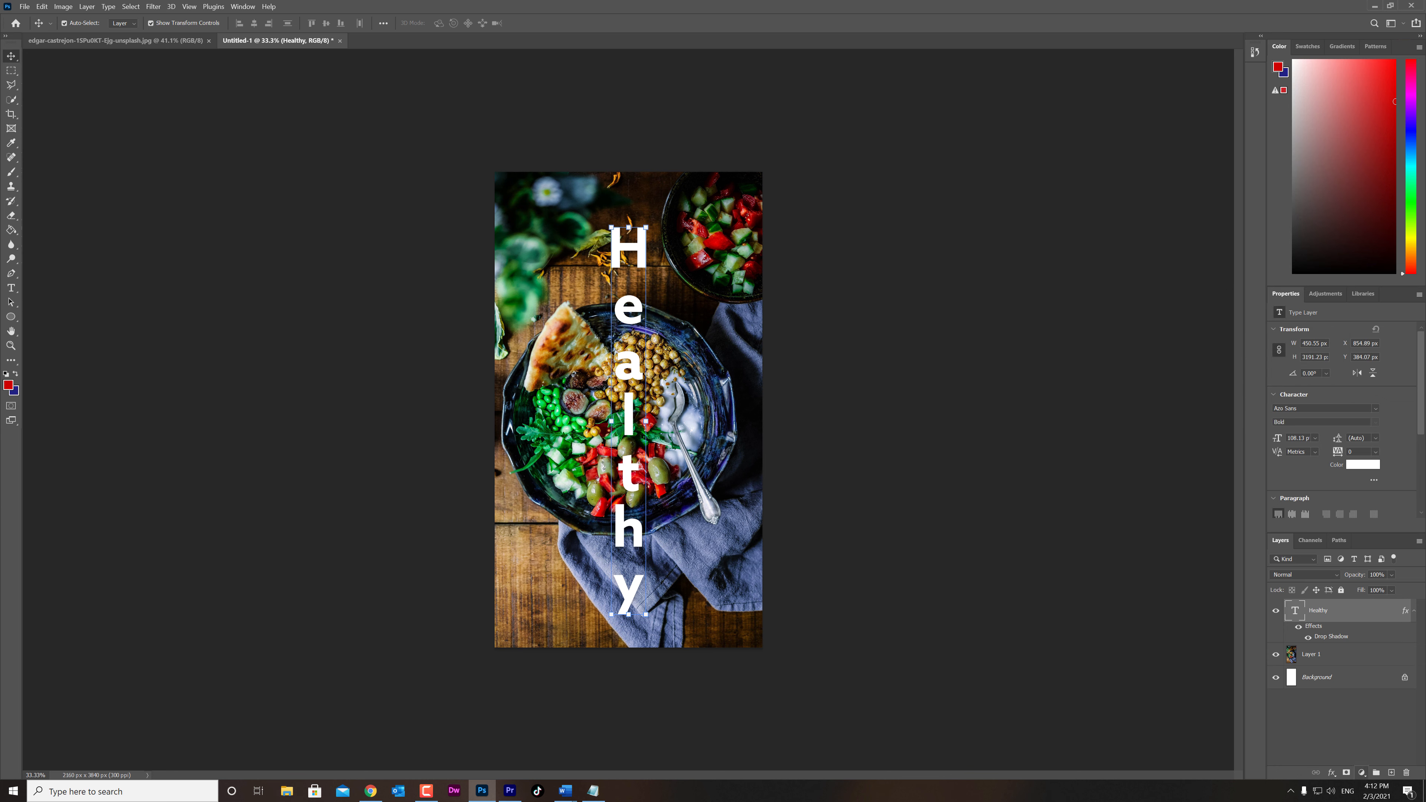
Step: Add a linear red-to-transparent Gradient fill layer at 90° and 100% scale above the "Healthy" text
left_click(1362, 772)
left_click(1352, 585)
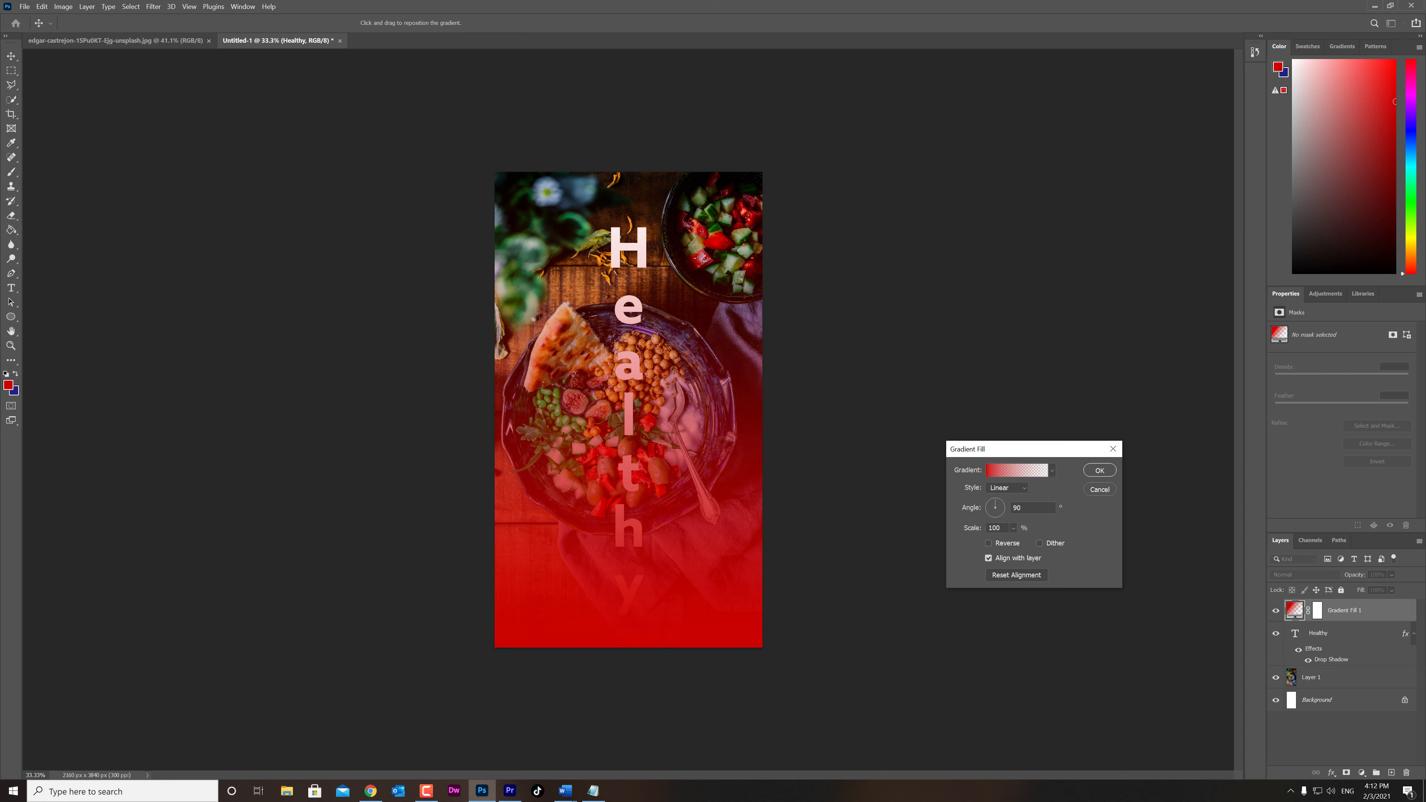
key("Return")
Step: Duplicate the bowl photo layer and restack the layers with the copy on top and the gradient fill directly beneath the text
left_click(1325, 677)
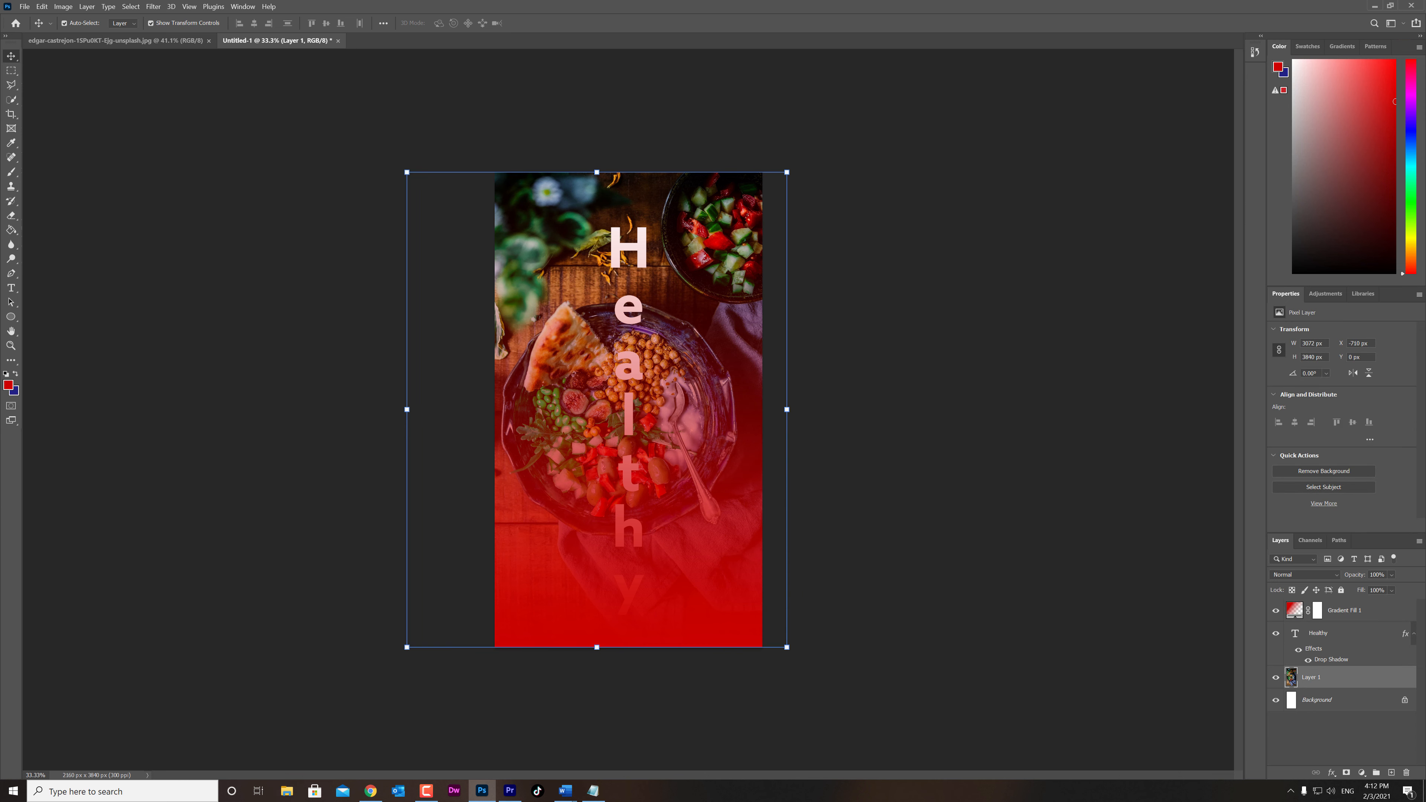
key("ctrl+j")
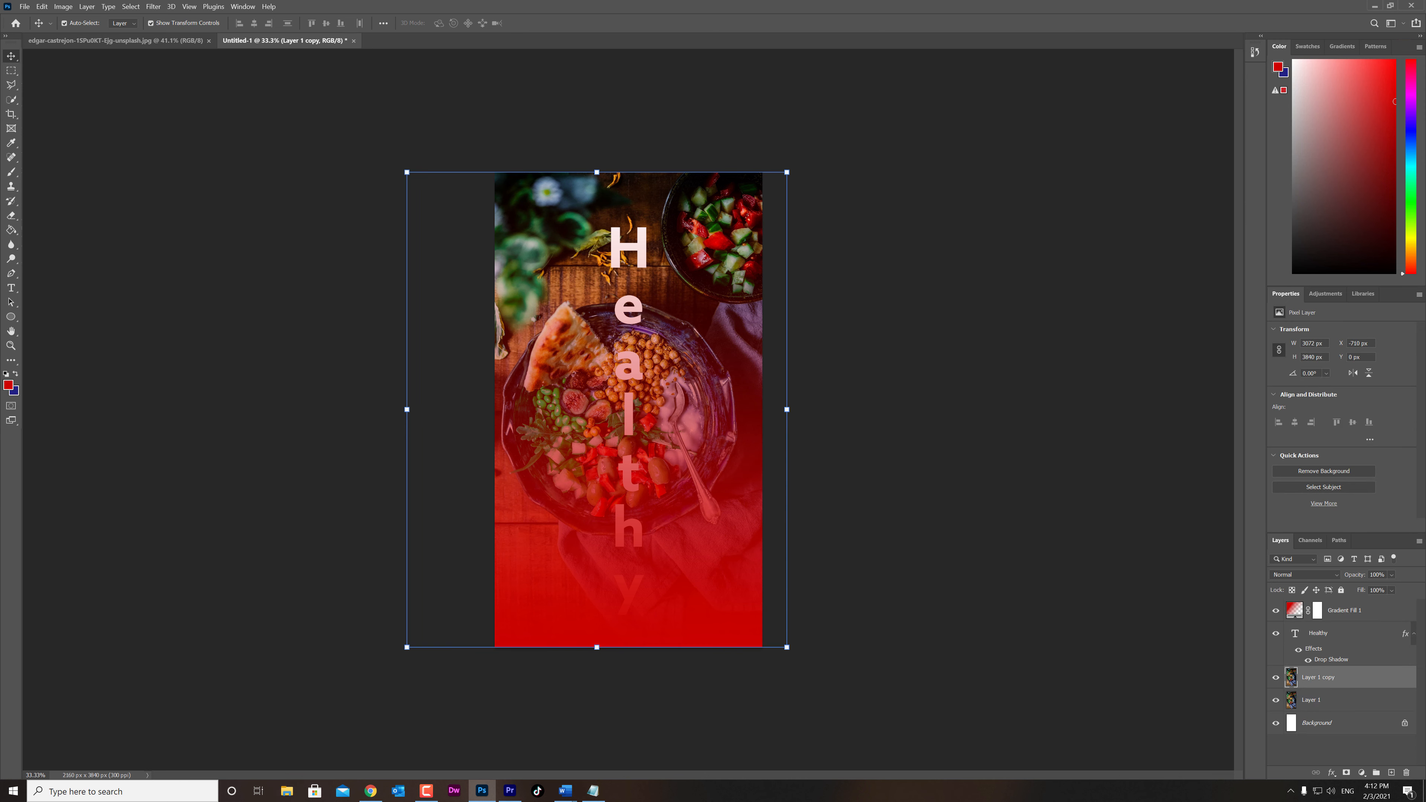
key("ctrl+bracketright")
left_click_drag(1342, 610, 1342, 689)
Step: Clip the duplicated bowl photo to the "Healthy" text with a clipping mask
right_click(1292, 610)
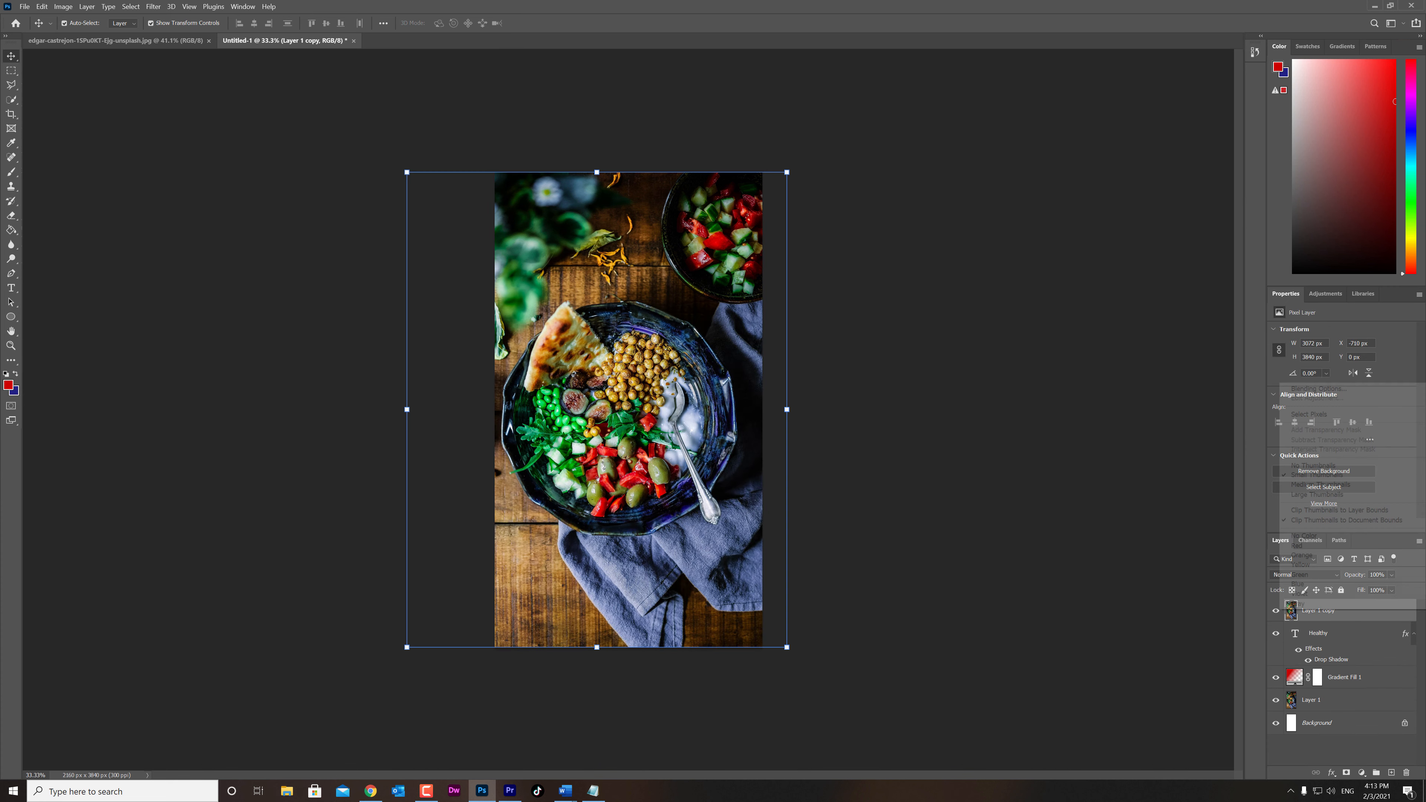
key("Escape")
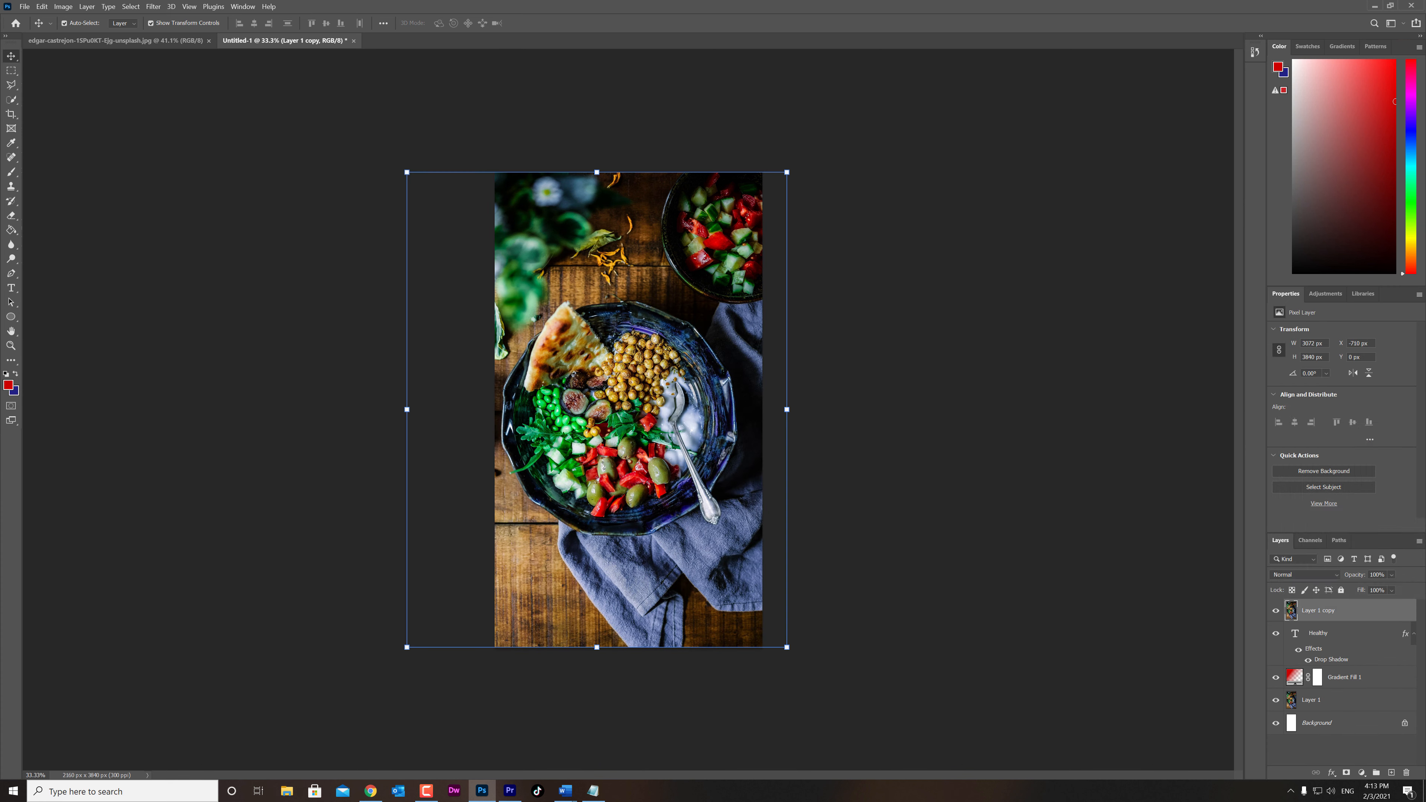
right_click(1320, 611)
left_click(1310, 347)
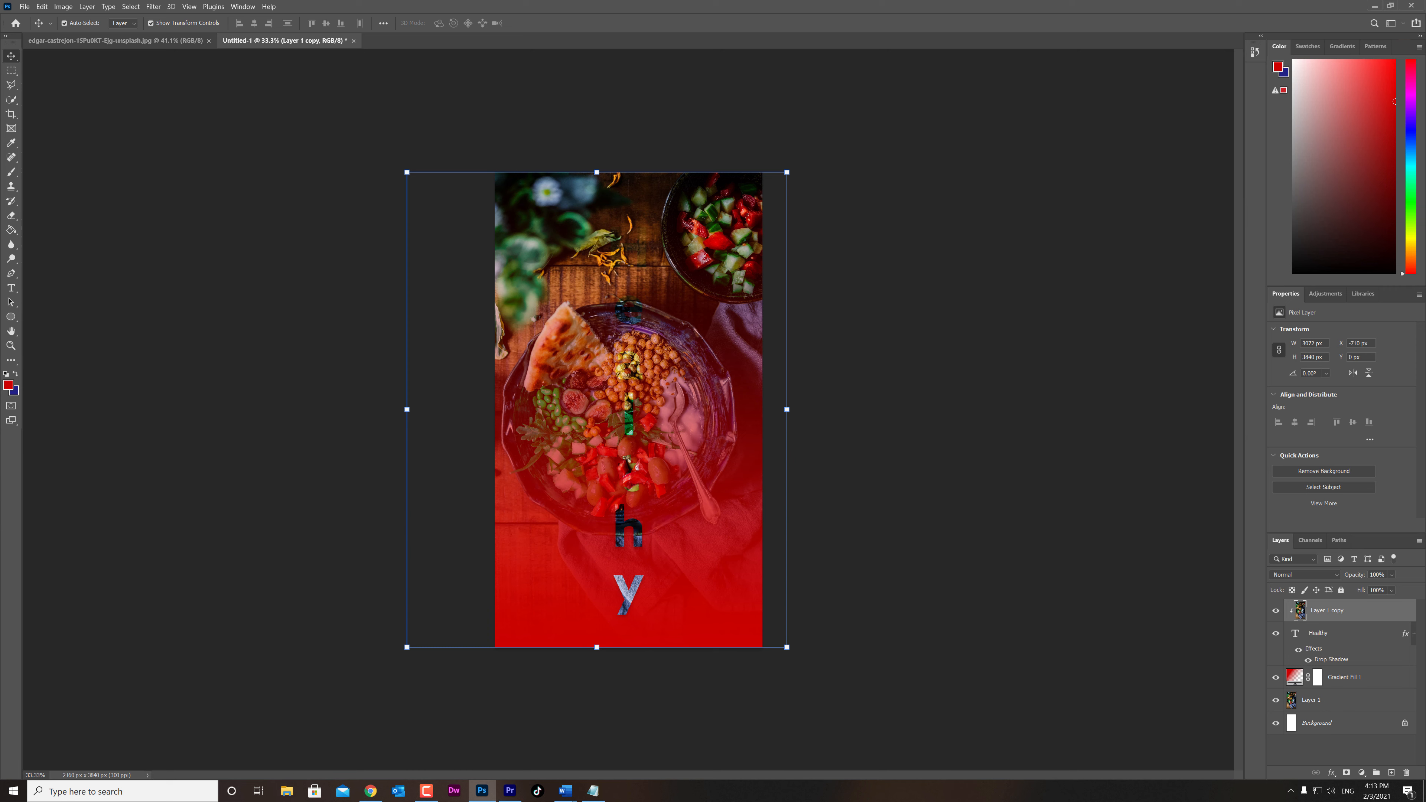
Step: Change the gradient fill layer to the red-to-blue foreground-to-background gradient
double_click(1294, 677)
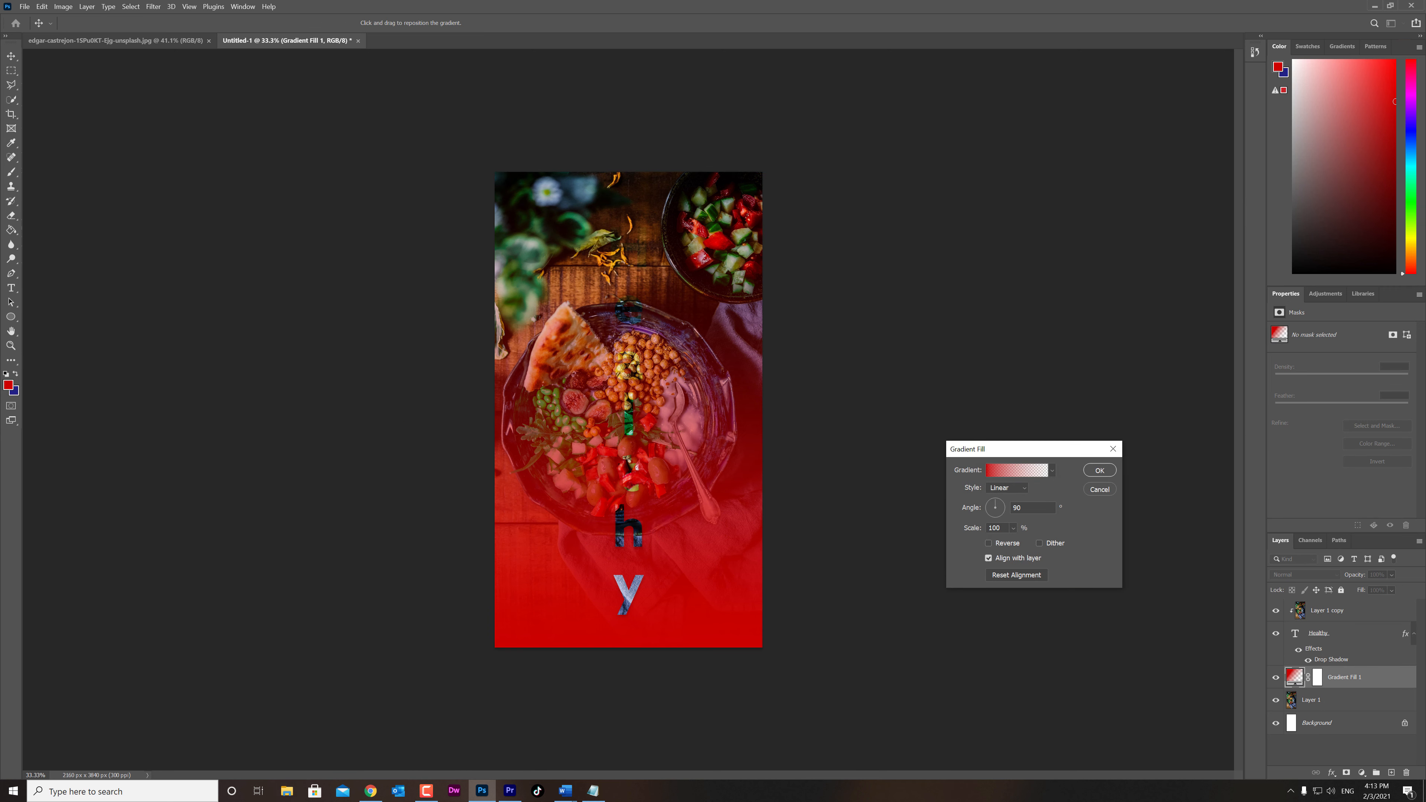
left_click(1052, 470)
left_click(973, 509)
key("Return")
key("Return")
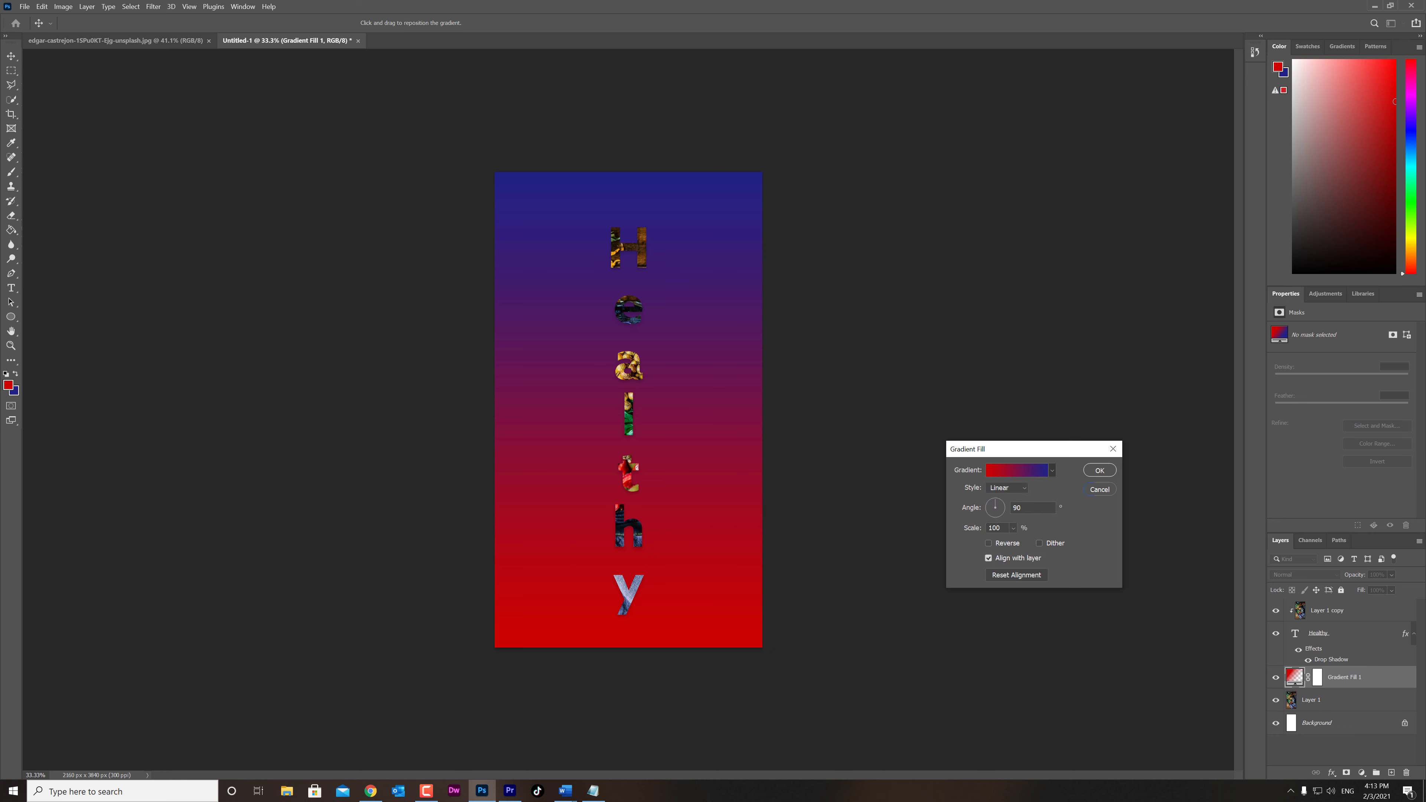
Step: Set the gradient fill layer's blend mode to Multiply at 100% opacity
left_click(1303, 574)
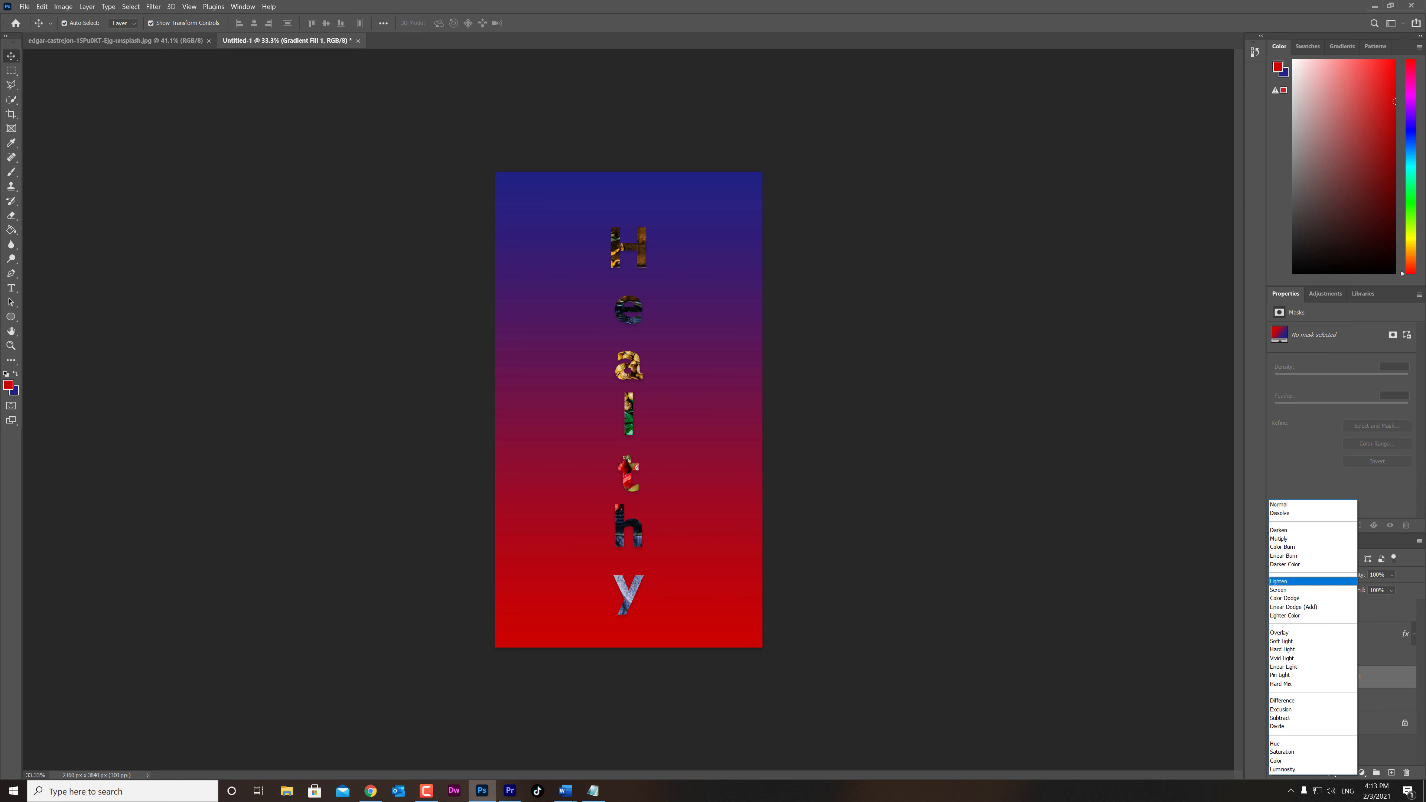
left_click(1291, 538)
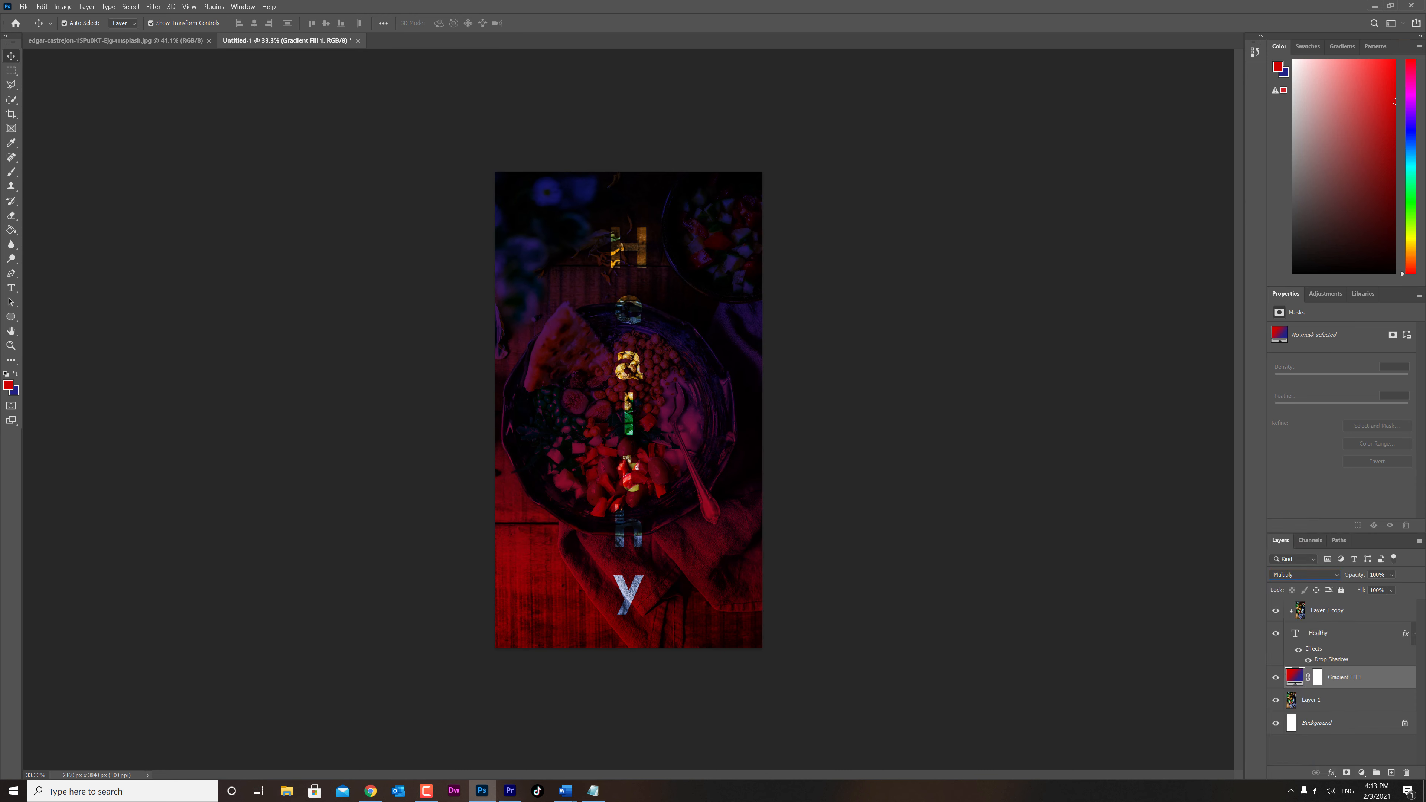
left_click_drag(1391, 574, 1401, 587)
Step: Strengthen the text's drop shadow with Normal blend mode, 103 px size and 100% opacity, checking it close up on the "y"
key("z")
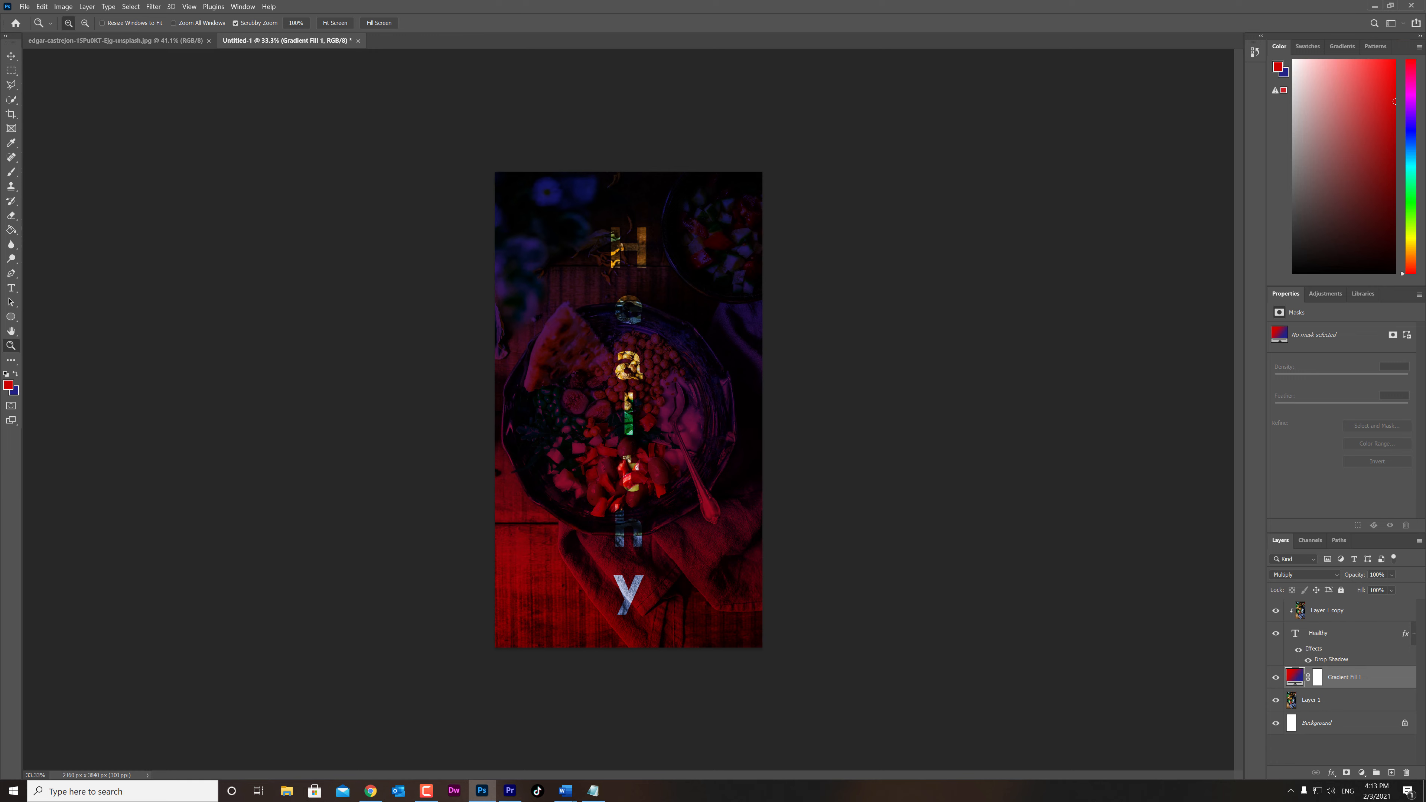
left_click_drag(627, 591, 627, 590)
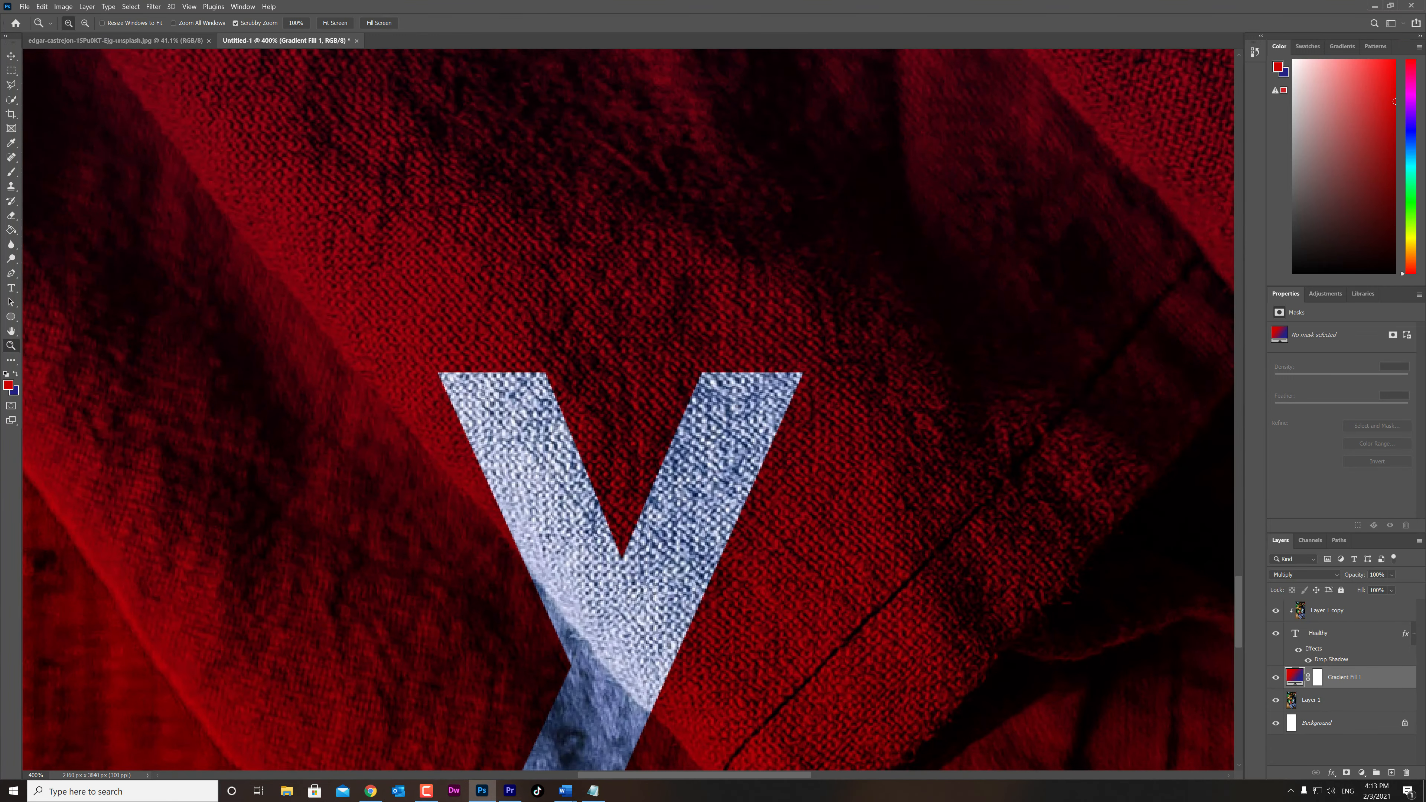
left_click(1307, 660)
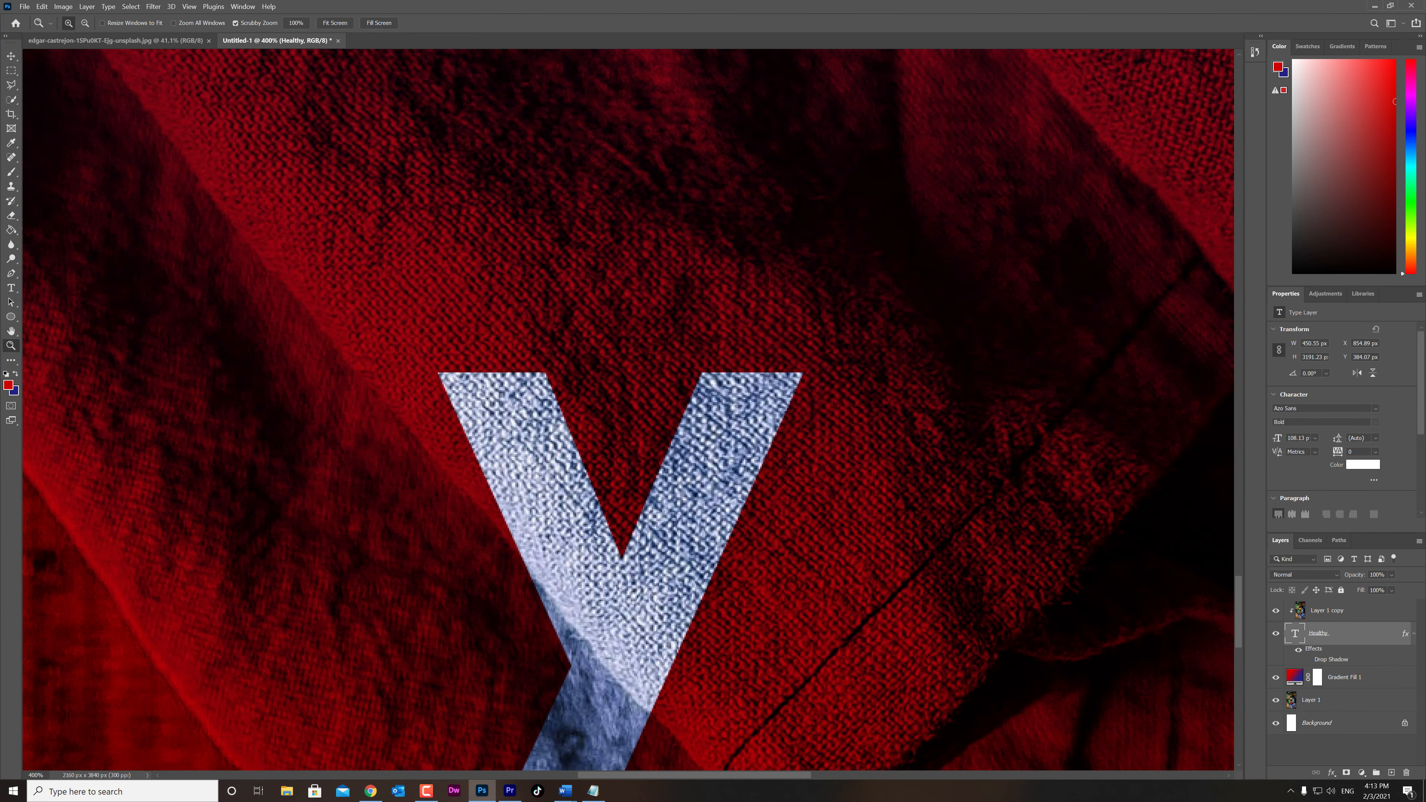
double_click(1330, 660)
left_click(950, 183)
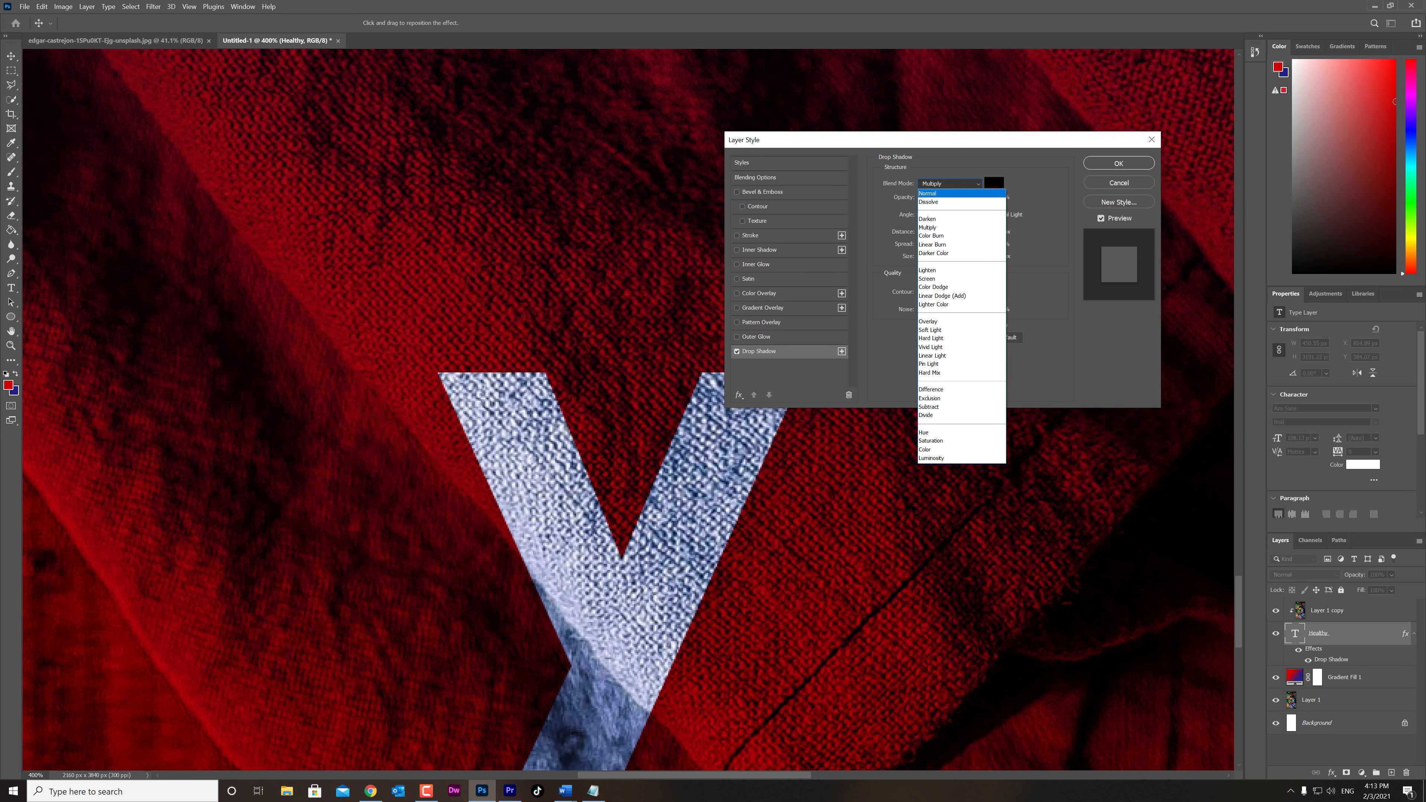
left_click(933, 195)
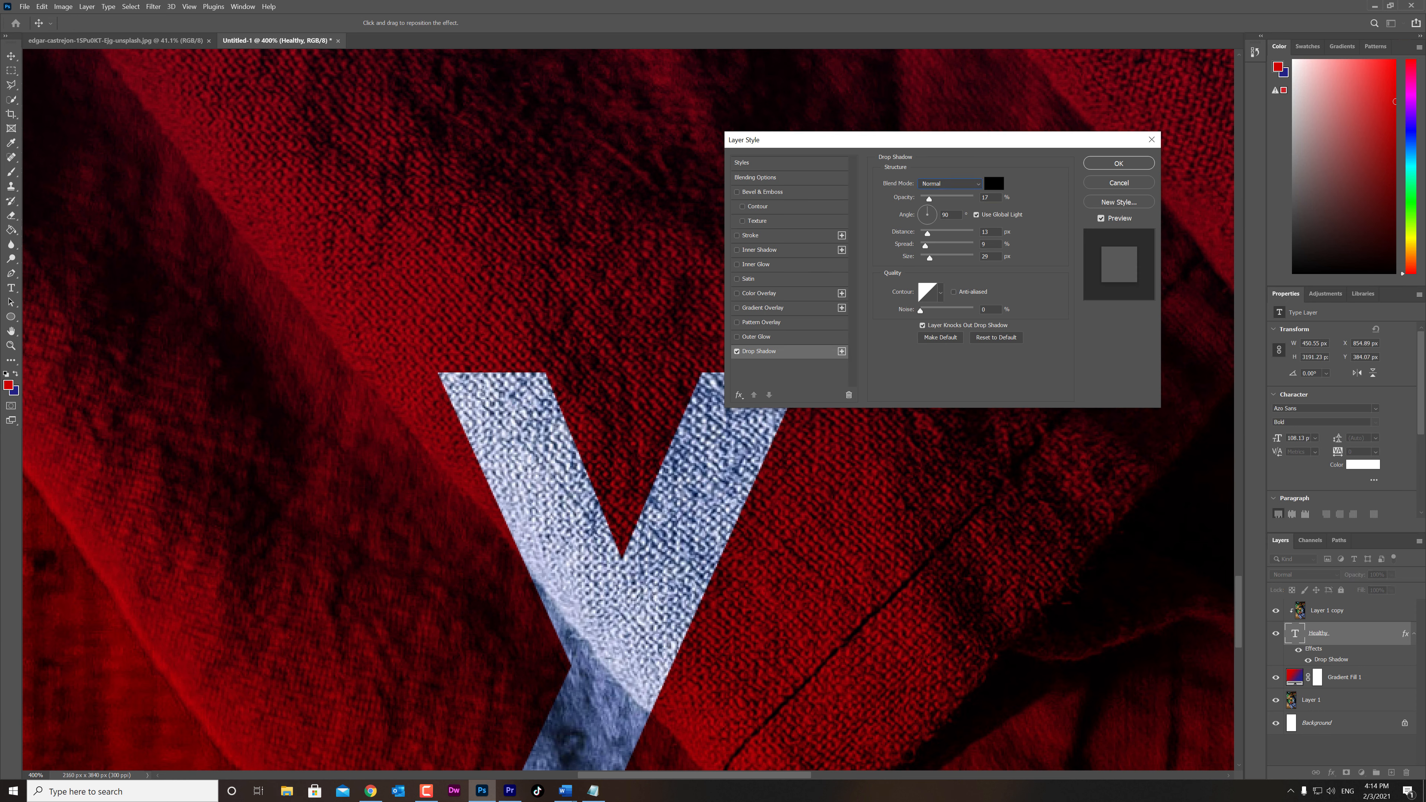
left_click(989, 256)
left_click_drag(955, 199, 974, 199)
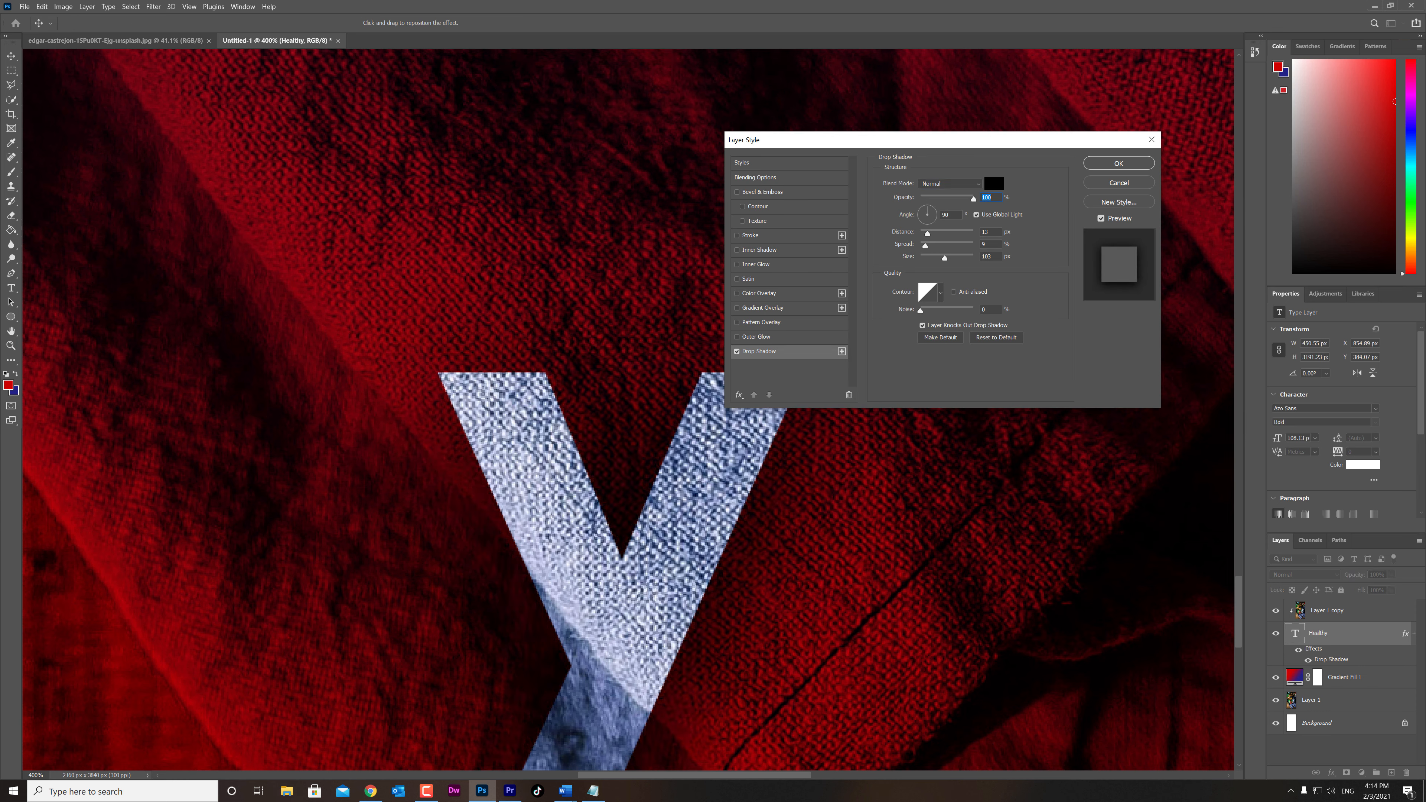
left_click(1119, 163)
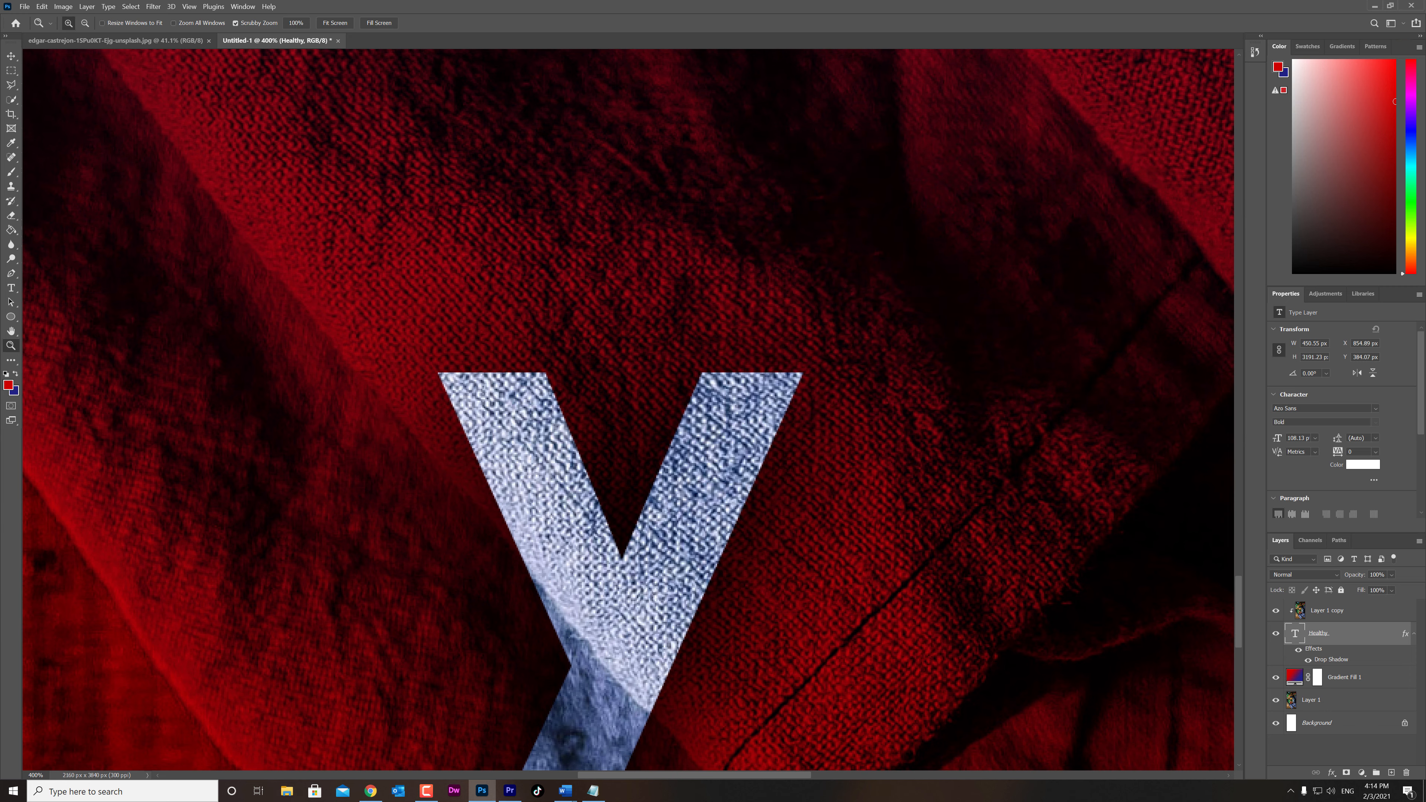
key("ctrl+0")
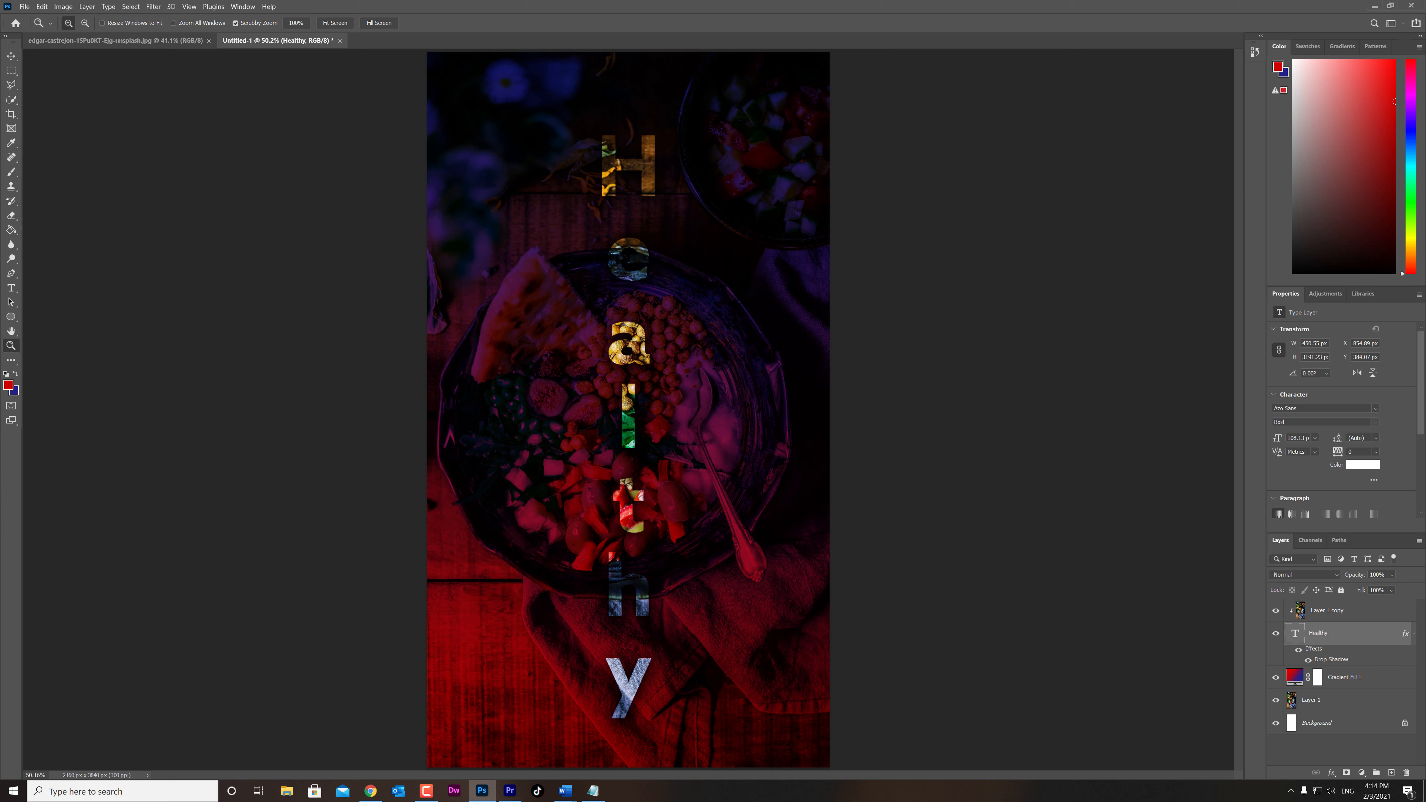
Step: Add a white inside Stroke effect of 1 px to the "Healthy" text layer
right_click(1337, 635)
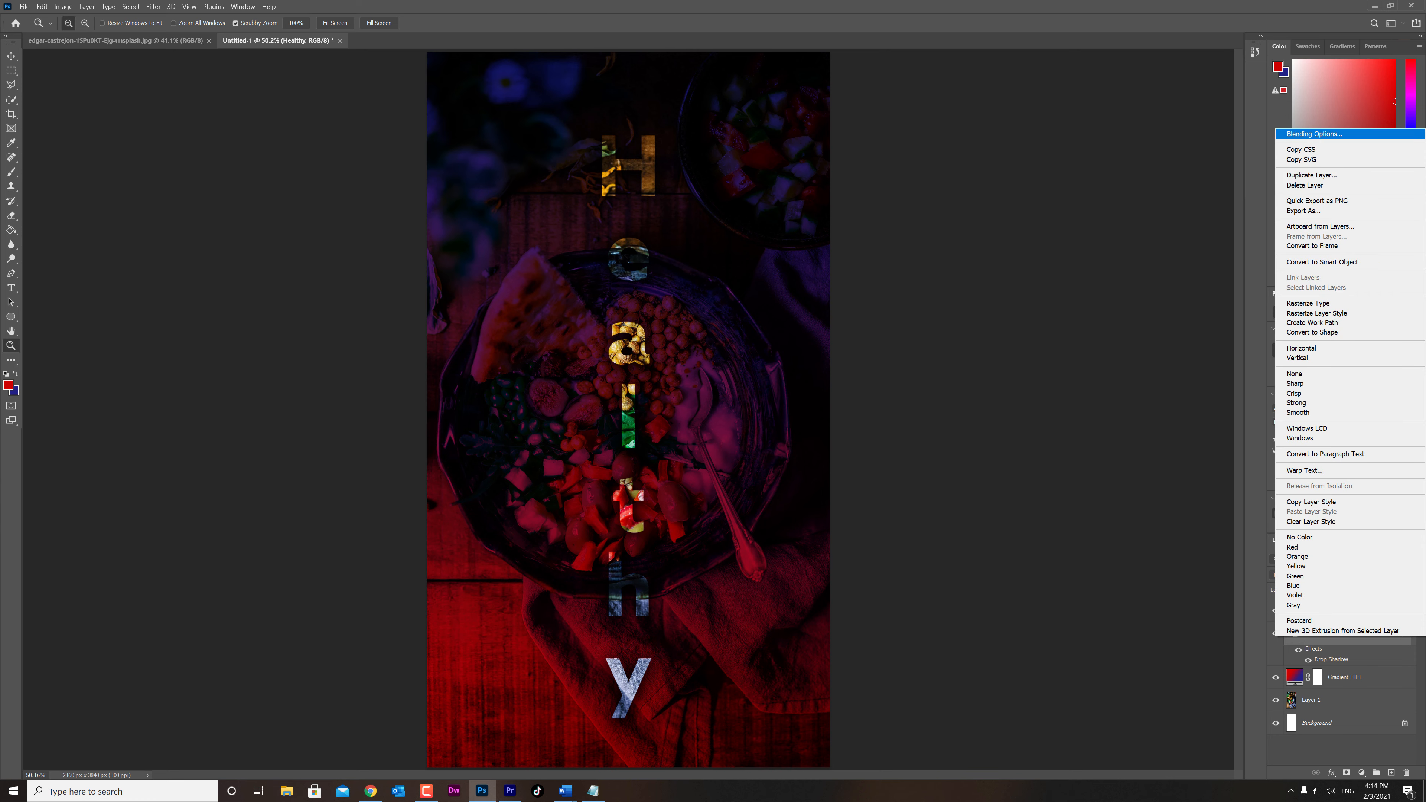
left_click(1309, 134)
left_click(750, 235)
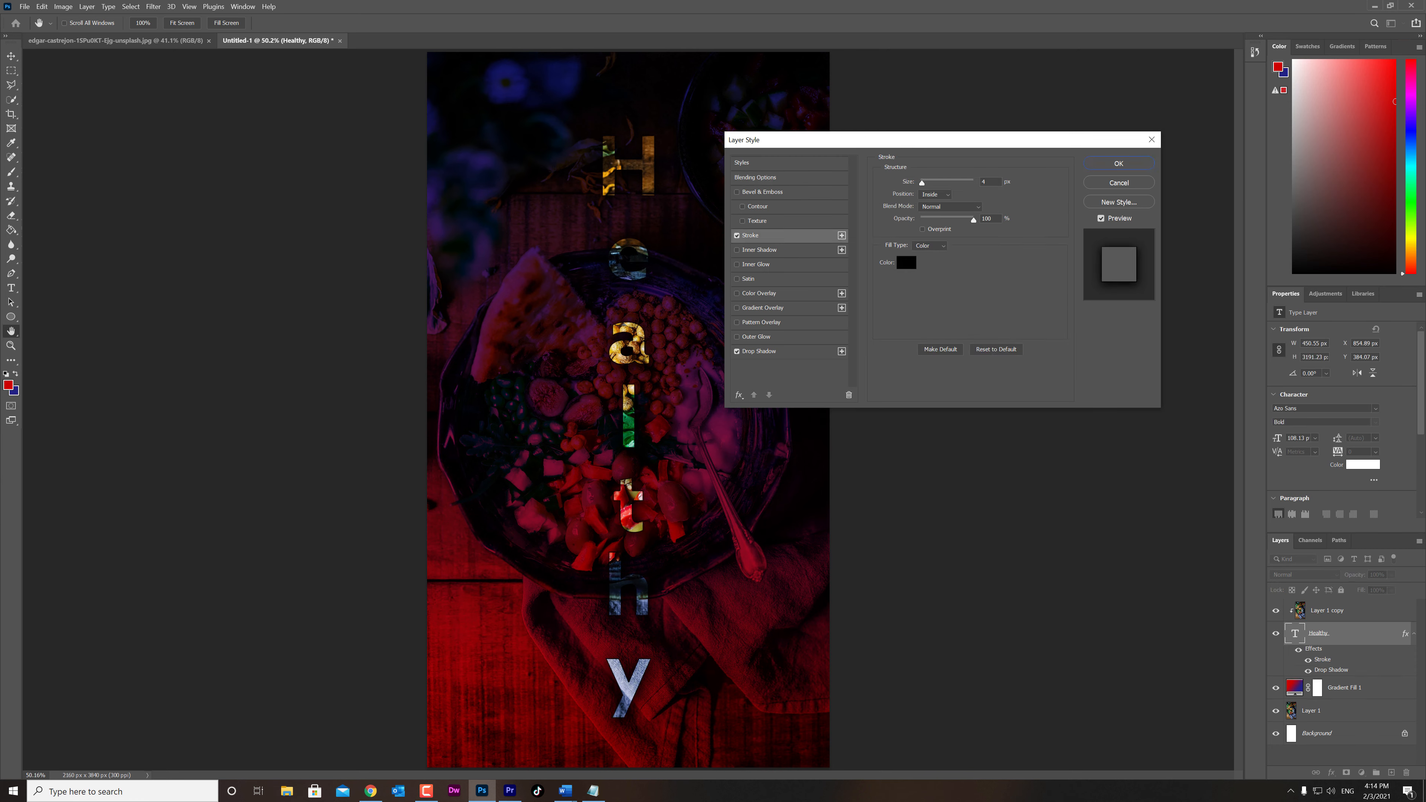
left_click(906, 263)
left_click(1054, 190)
key("Return")
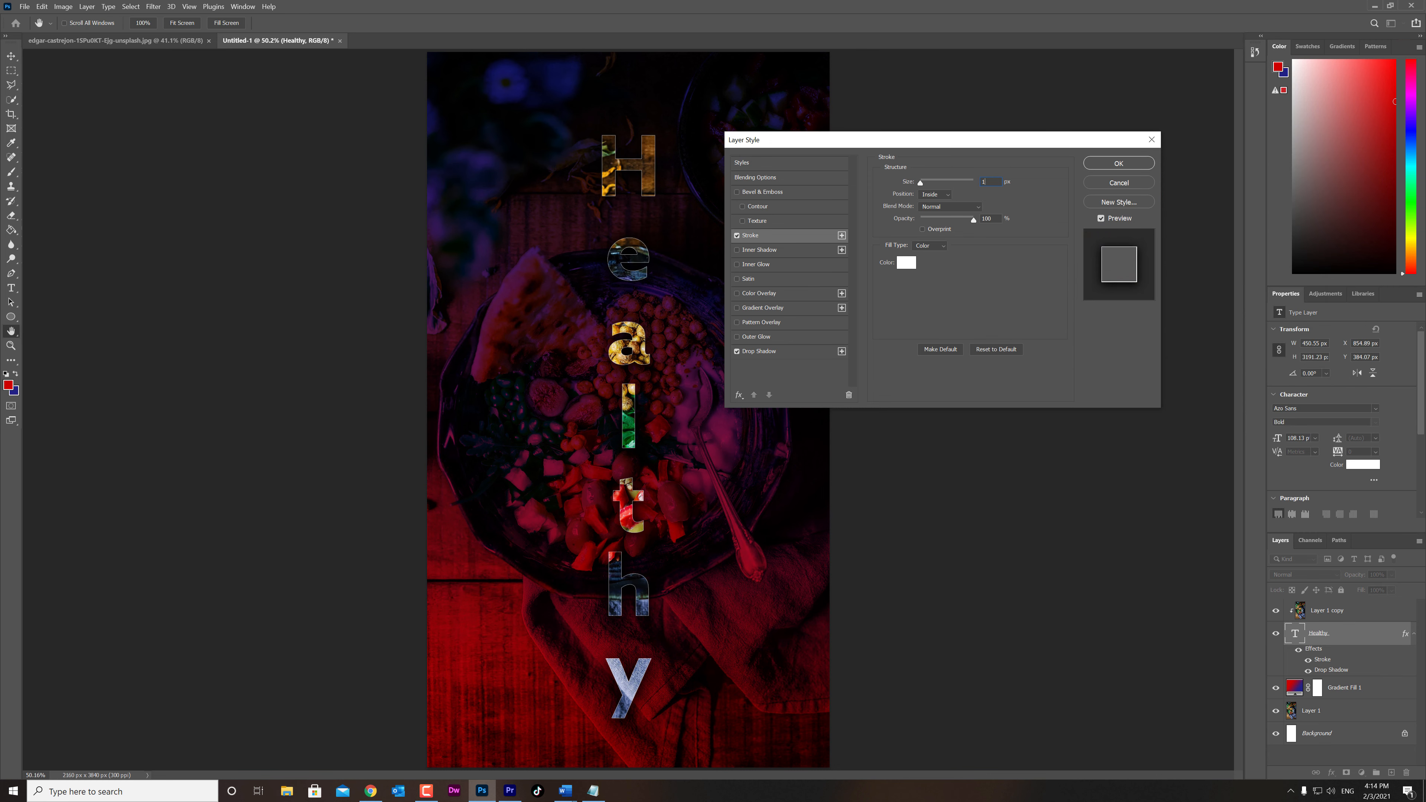
Step: Compare Multiply and Lighten blending for the text's stroke, choose Screen, and apply the layer style
left_click(950, 206)
left_click(933, 251)
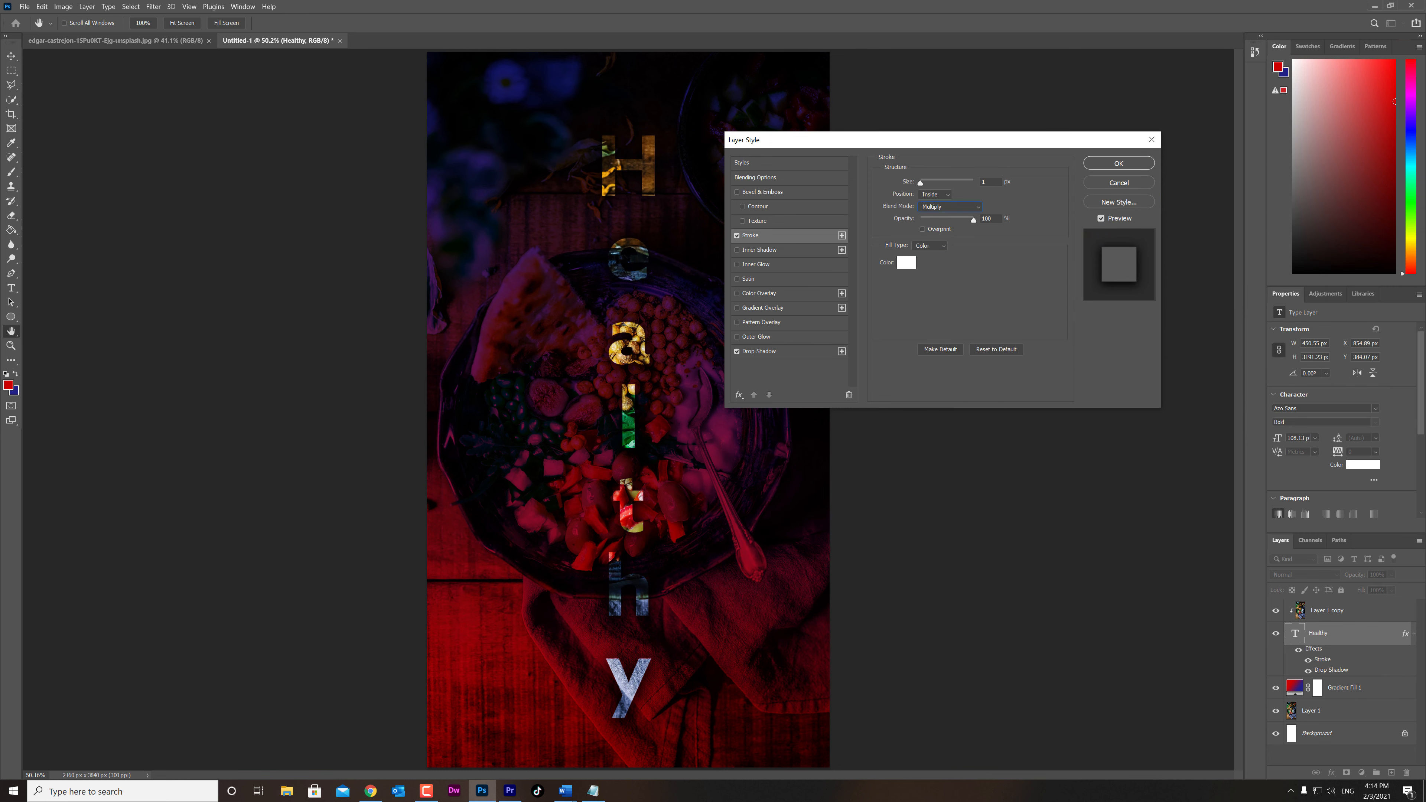
left_click(950, 207)
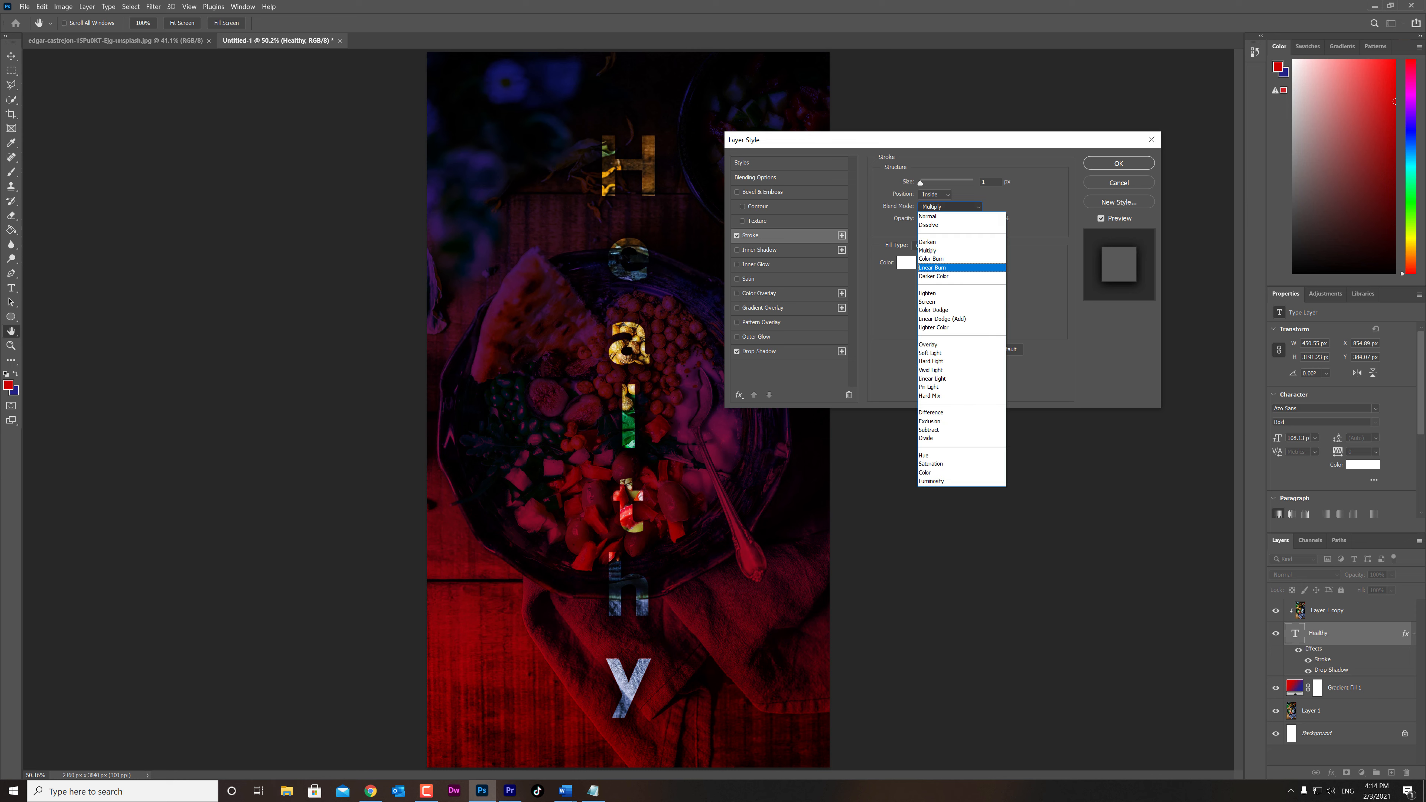
left_click(927, 293)
left_click(950, 207)
left_click(926, 302)
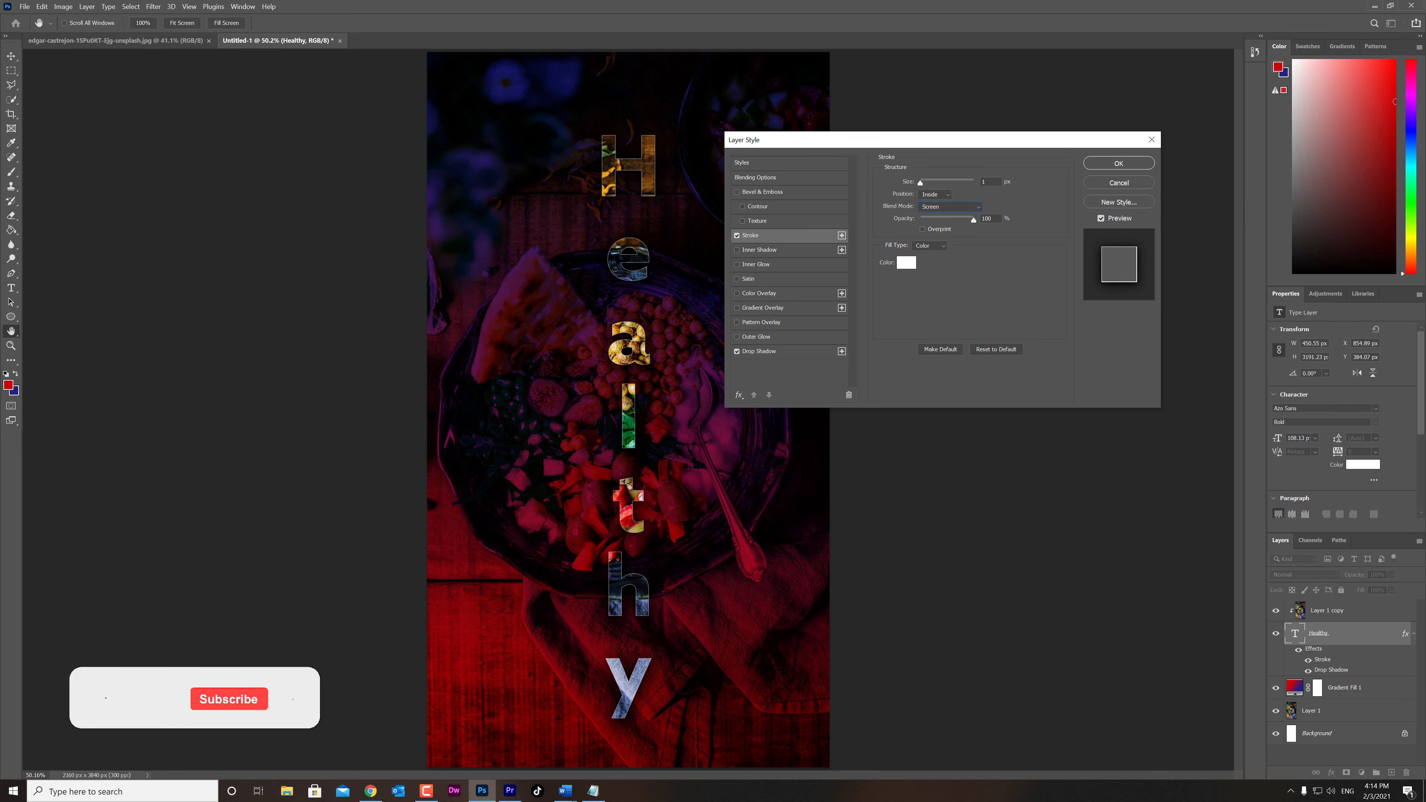
left_click(950, 207)
left_click(927, 301)
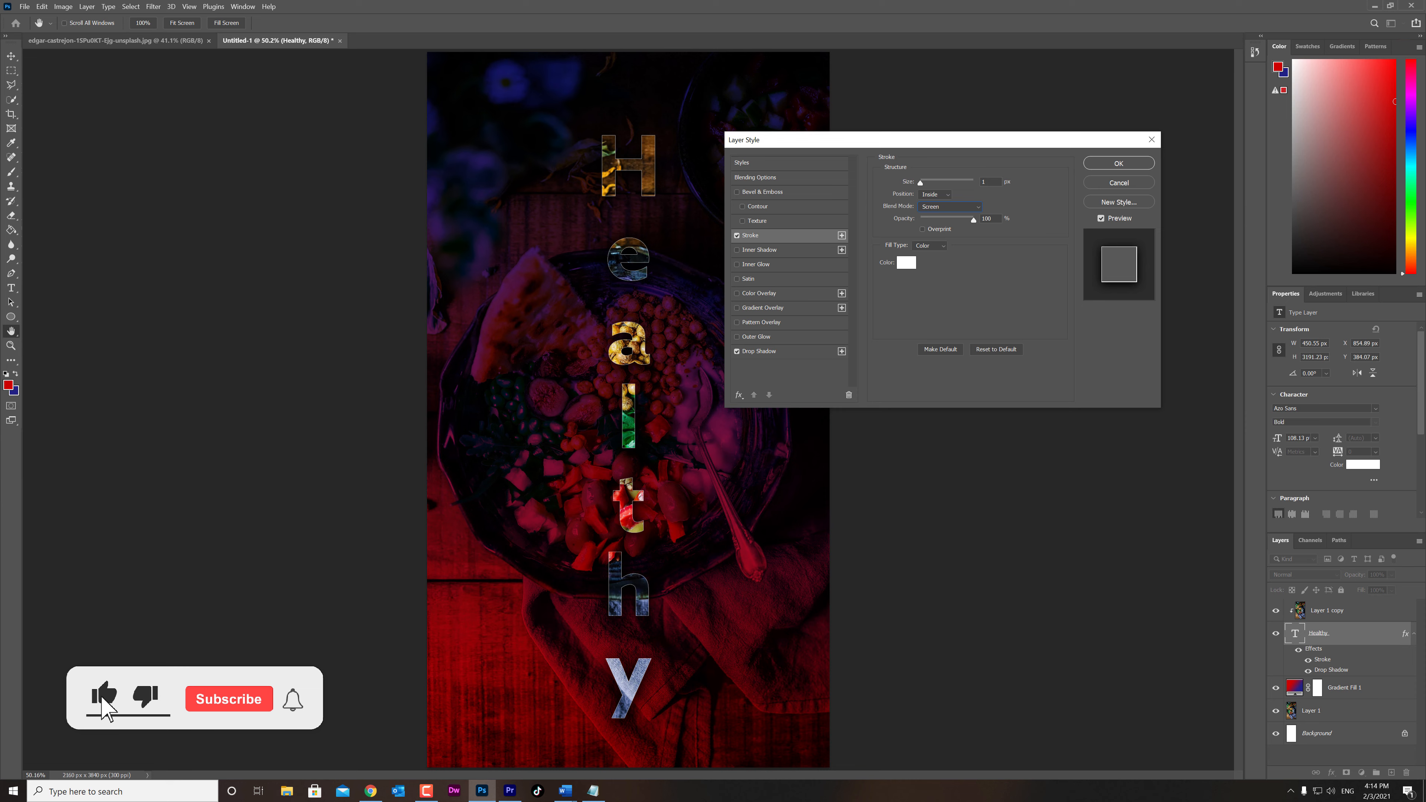
key("Return")
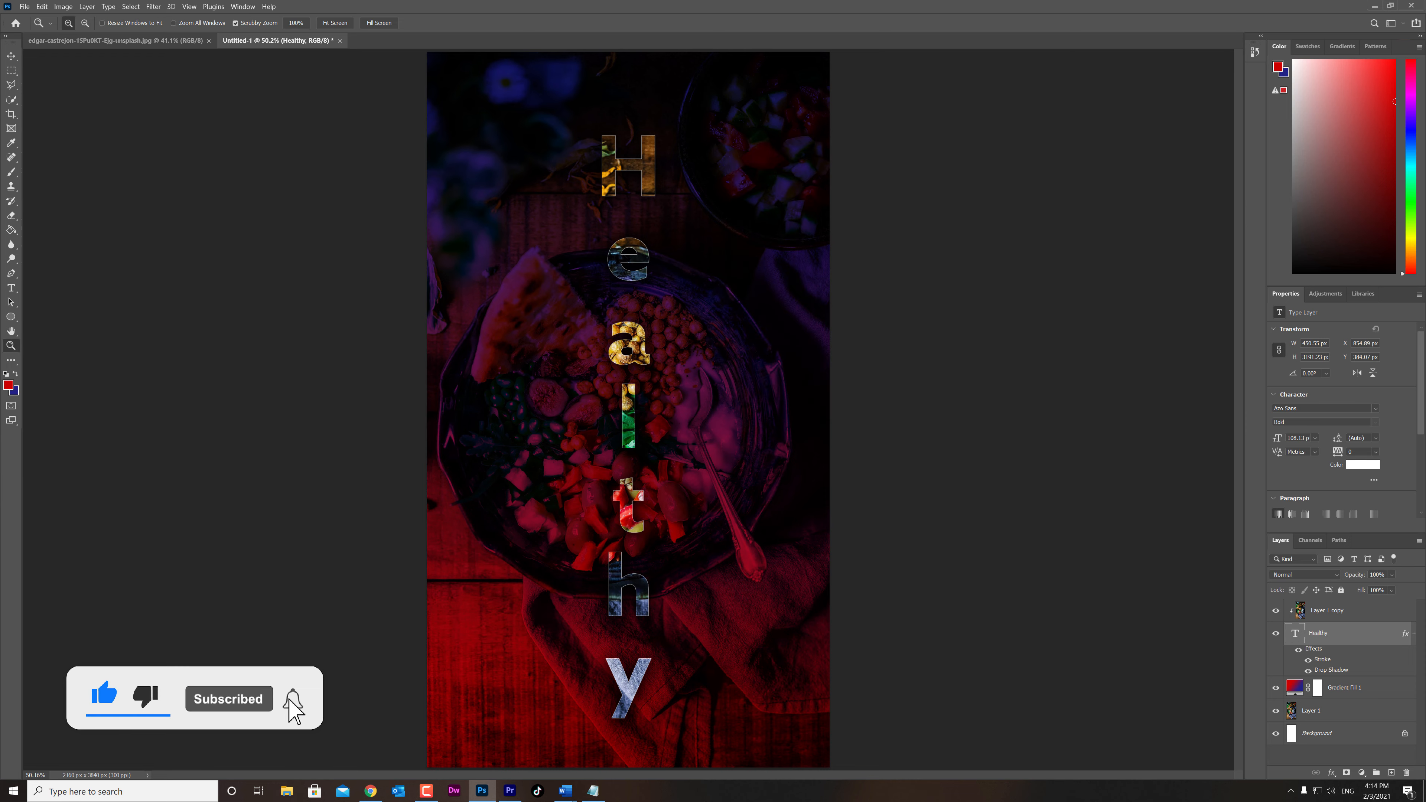
left_click_drag(619, 350, 729, 298)
right_click(728, 298)
left_click(757, 305)
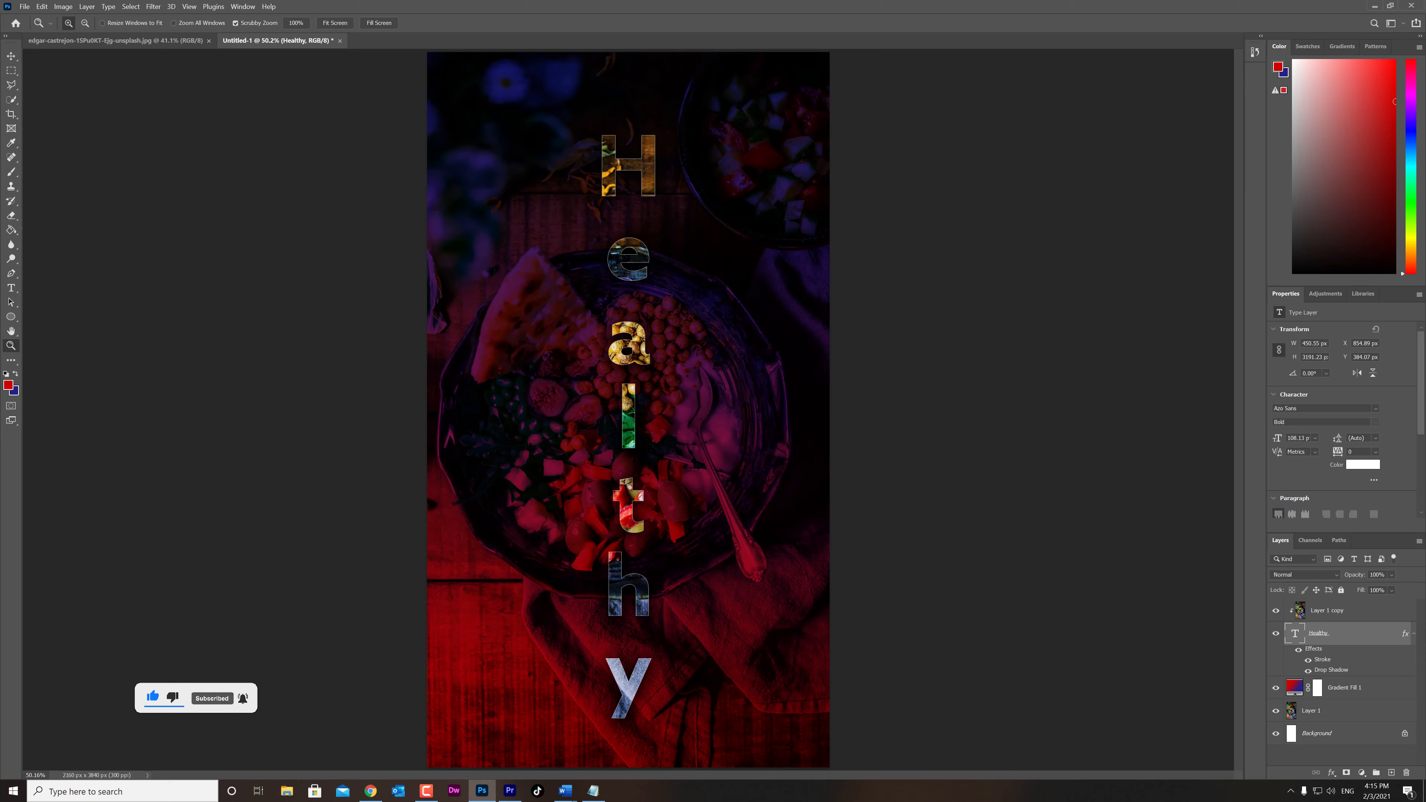